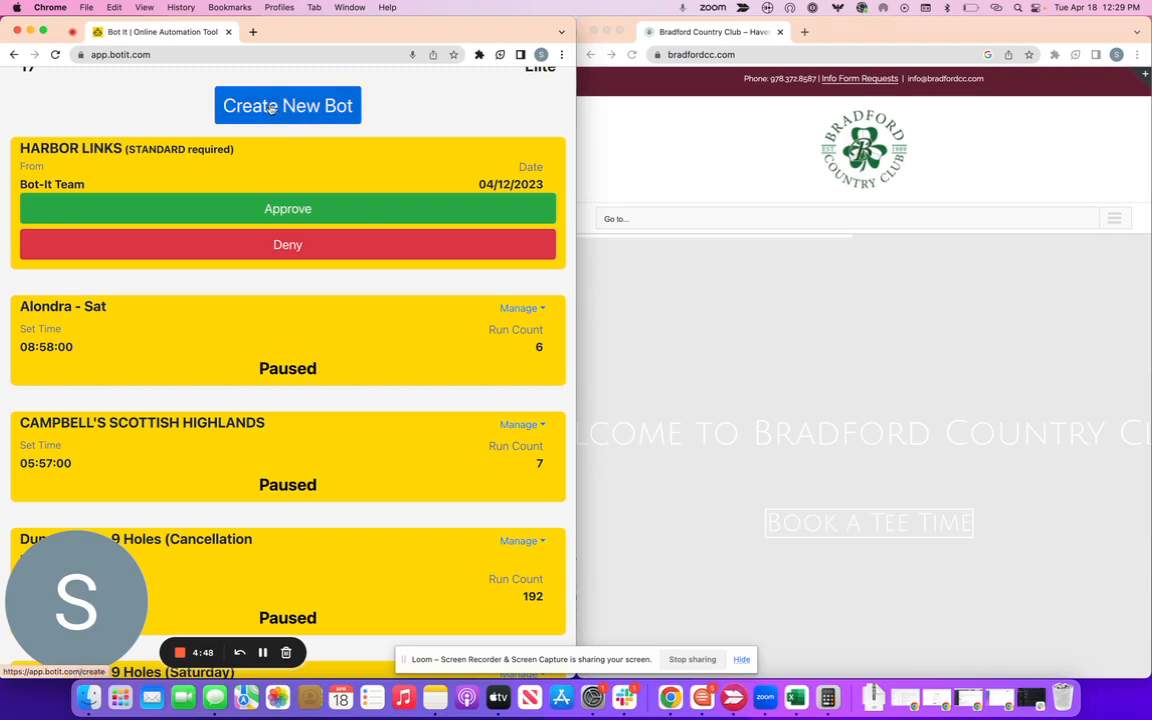
Start a new bot with Create New Bot on the My Bots dashboard.
{"action": "left_click", "coordinate": [270, 107]}
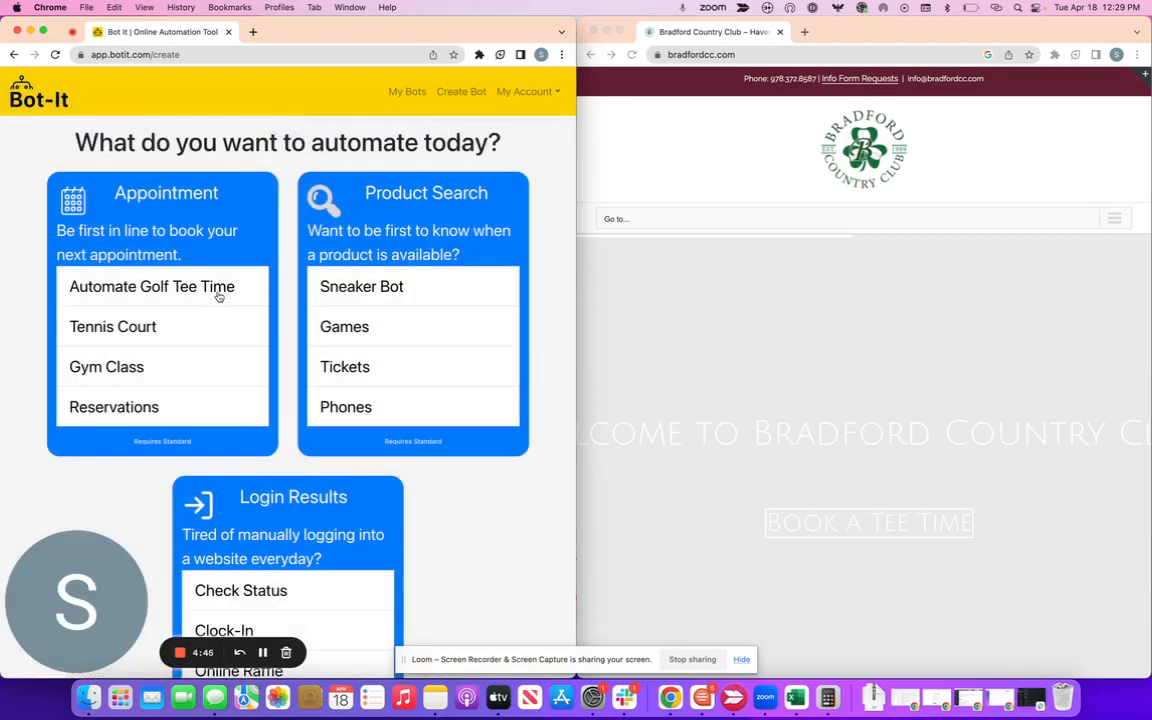
Choose a golf tee-time bot, search for the Bradford course and mark it Course Not Listed.
{"action": "left_click", "coordinate": [154, 292]}
{"action": "left_click", "coordinate": [270, 219]}
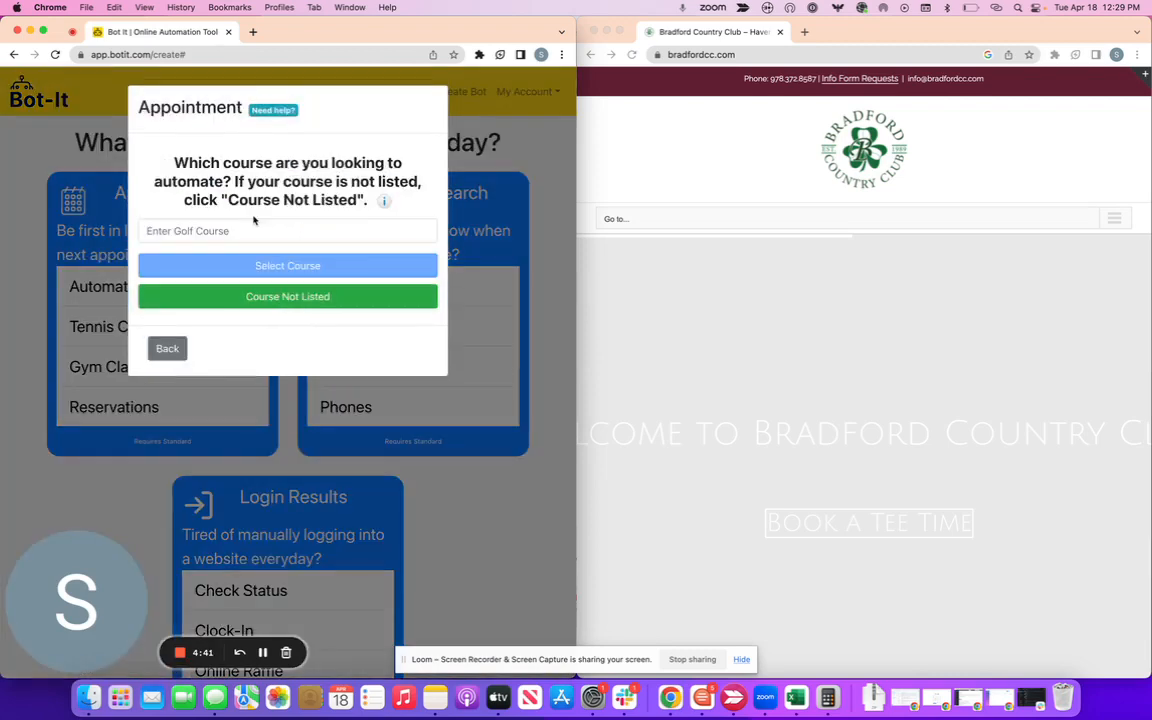
{"action": "left_click", "coordinate": [271, 230]}
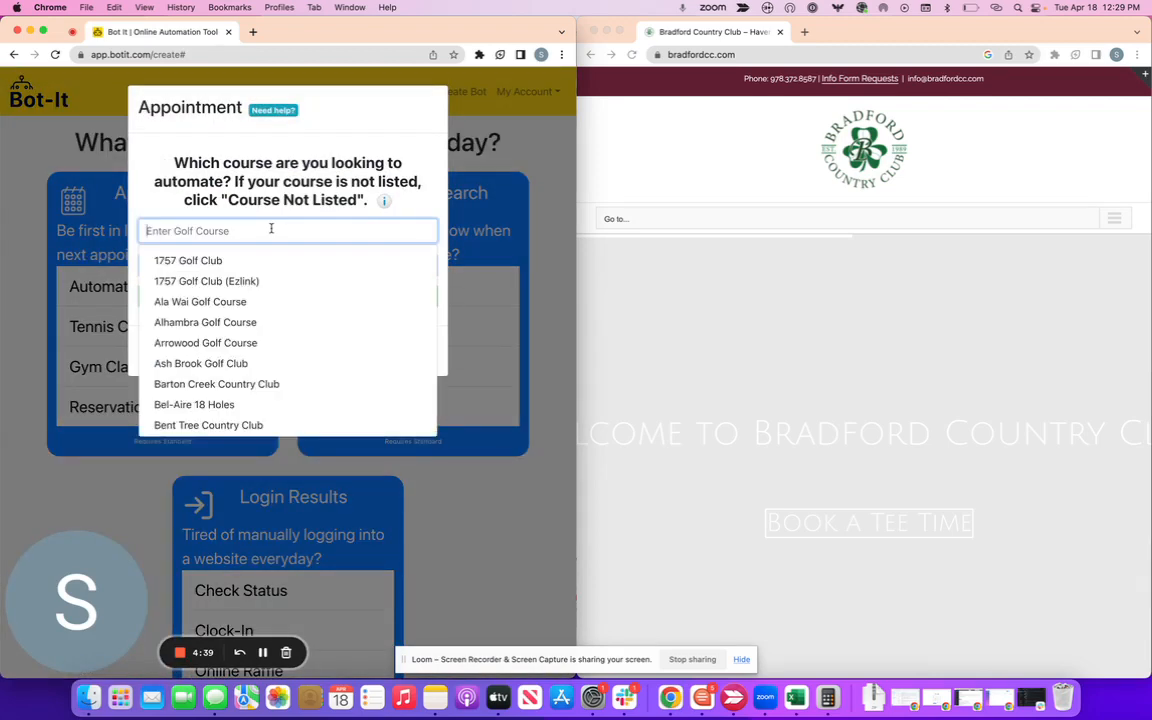
{"action": "type", "text": "brando"}
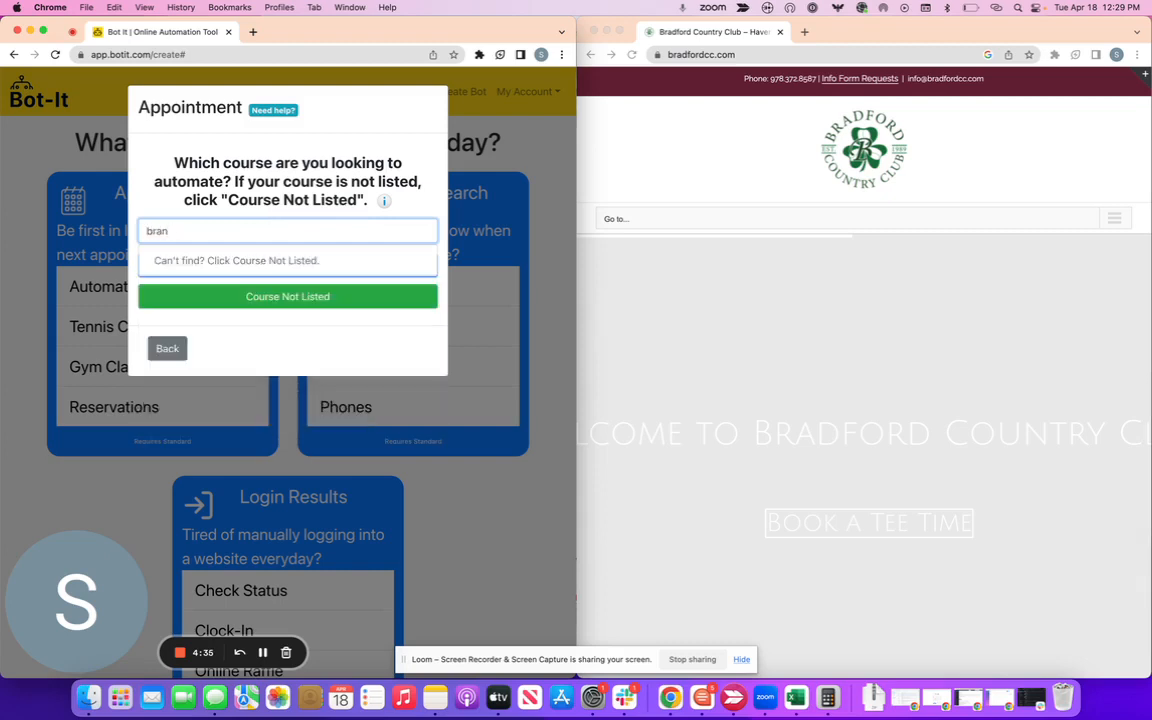
{"action": "key", "text": "BackSpace"}
{"action": "type", "text": "dford"}
{"action": "left_click", "coordinate": [268, 298]}
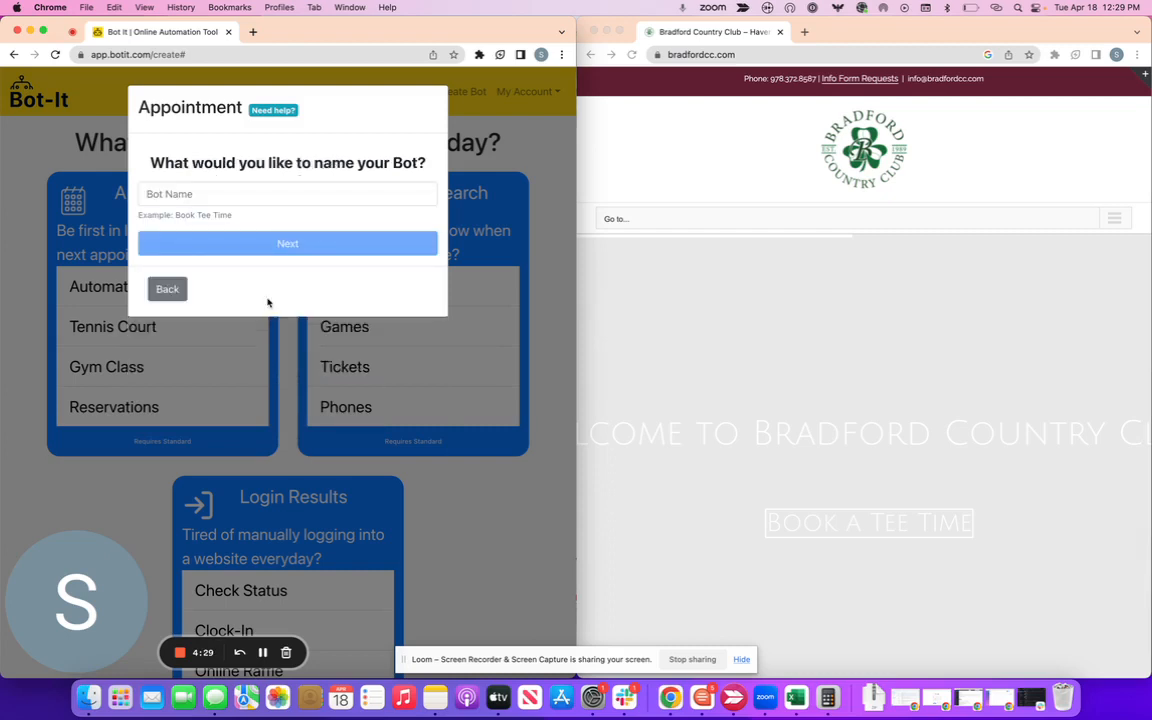
Name the bot Bradford CC and continue.
{"action": "left_click", "coordinate": [254, 198]}
{"action": "type", "text": "Bradford CC"}
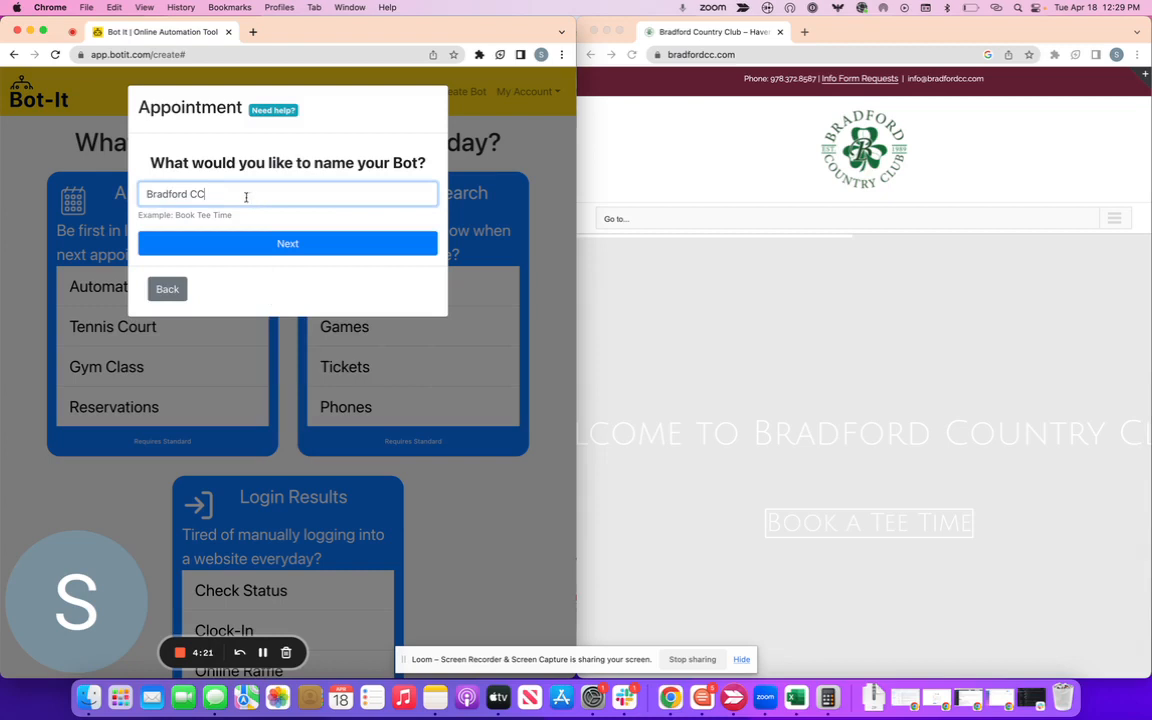
{"action": "left_click", "coordinate": [283, 244]}
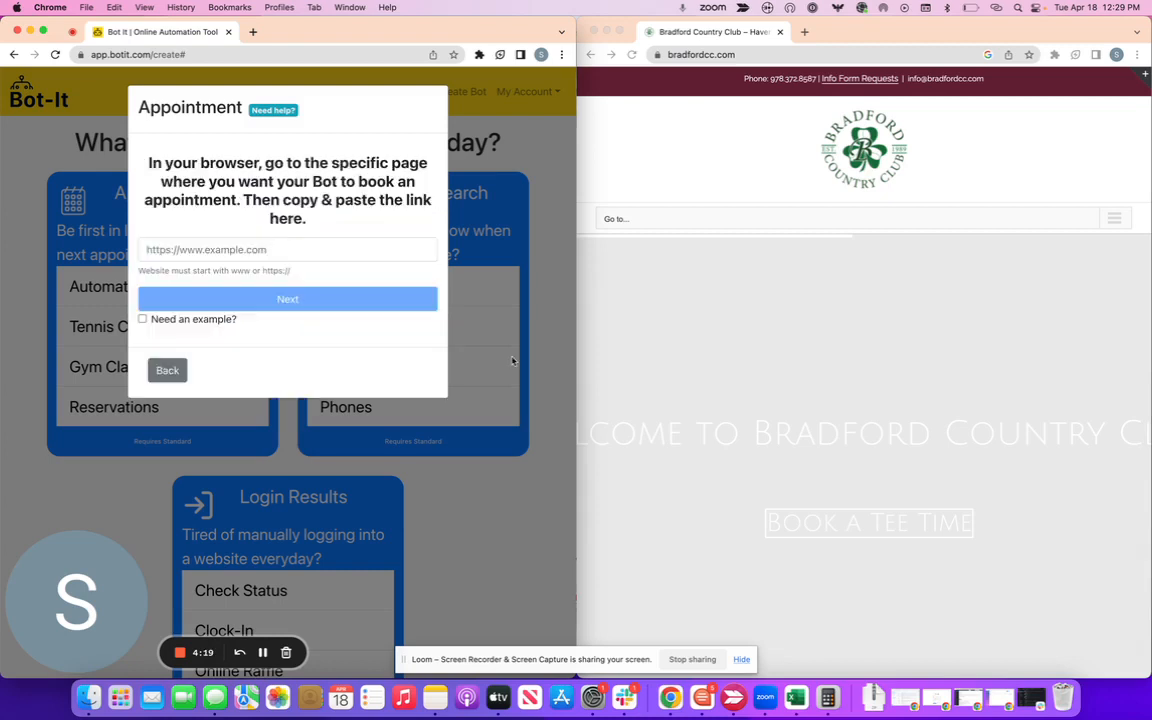
On the club site, open the tee-time booking page with 18 holes, then log out.
{"action": "left_click", "coordinate": [771, 274]}
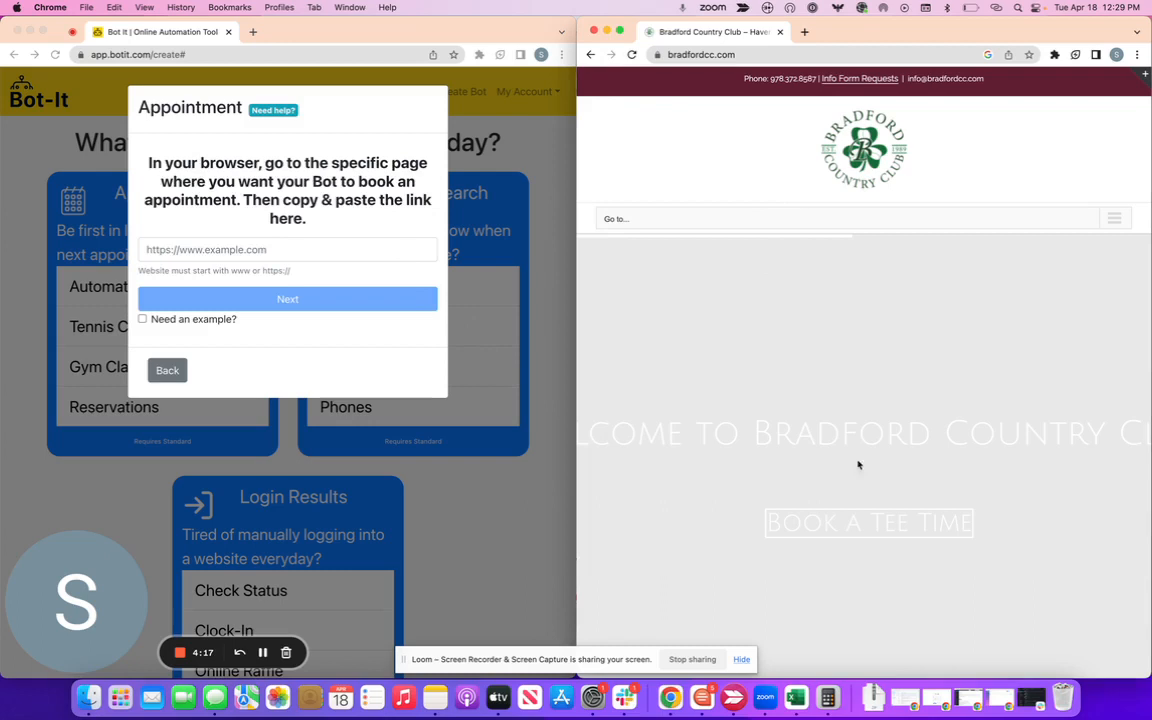
{"action": "left_click", "coordinate": [874, 522]}
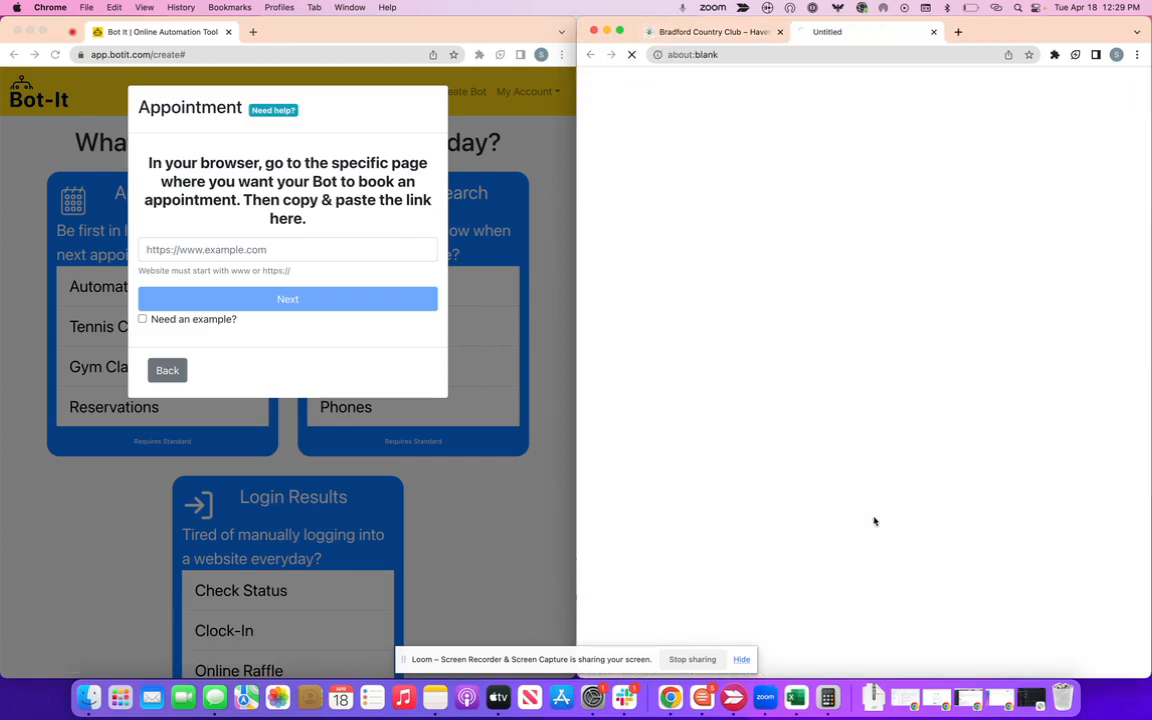
{"action": "left_click", "coordinate": [712, 33]}
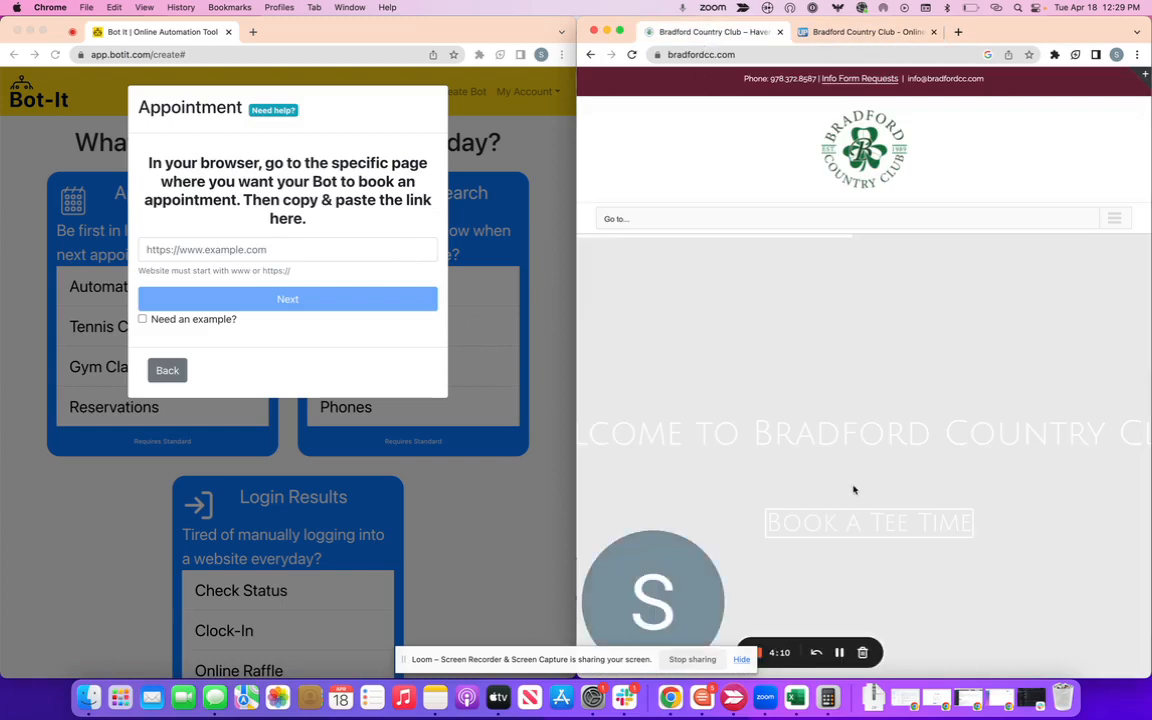
{"action": "left_click", "coordinate": [830, 33]}
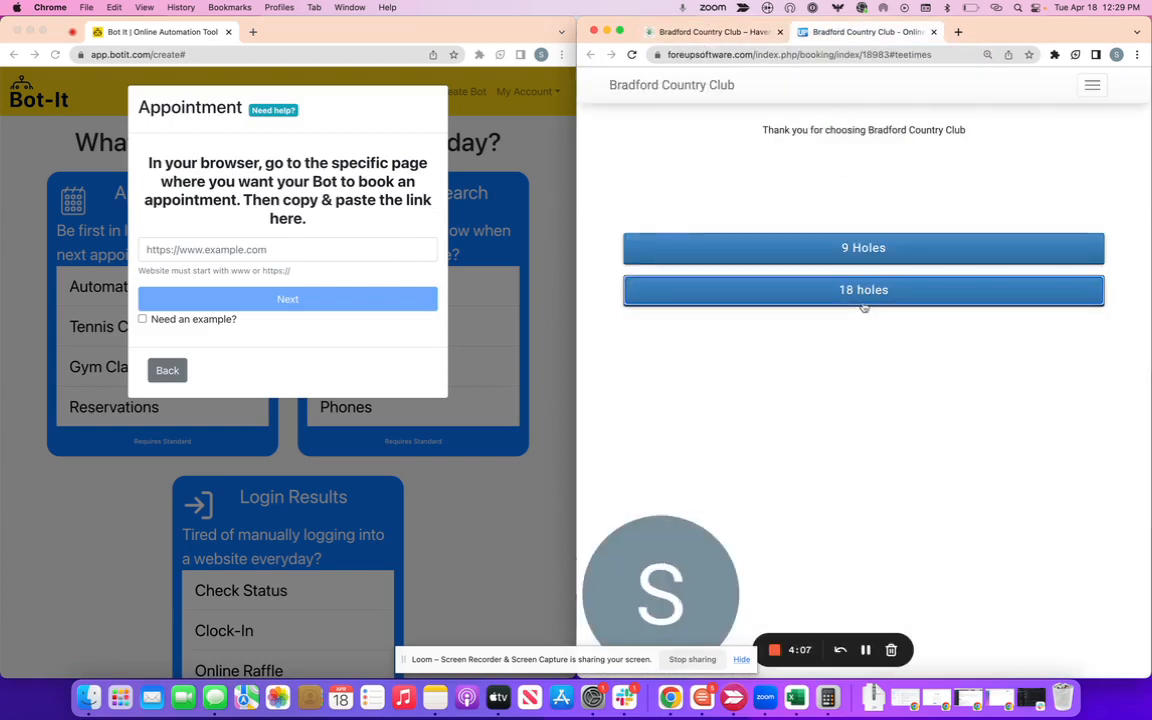
{"action": "left_click", "coordinate": [864, 300]}
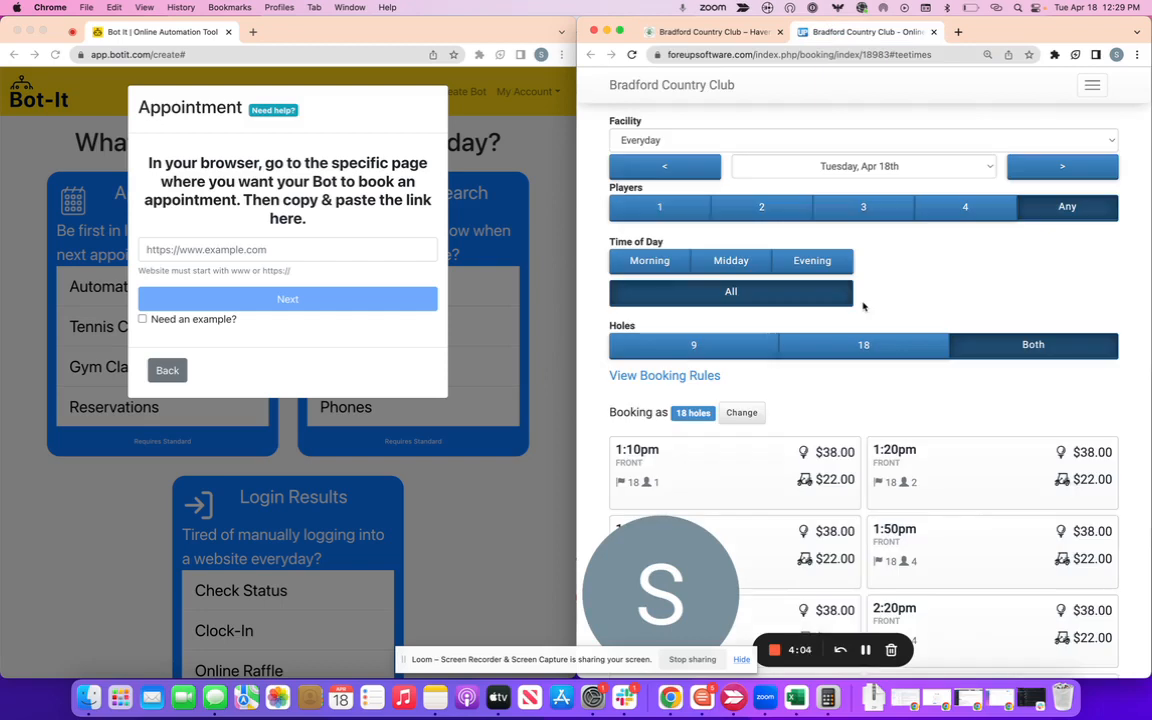
{"action": "left_click", "coordinate": [1091, 85]}
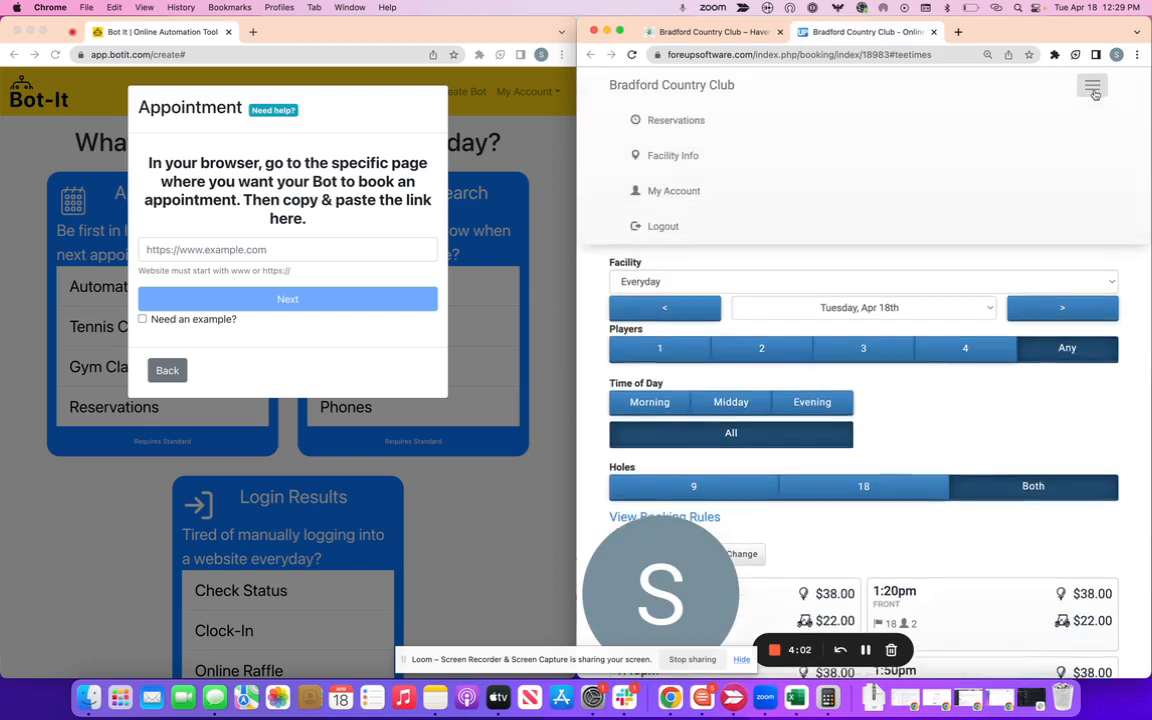
{"action": "left_click", "coordinate": [656, 226]}
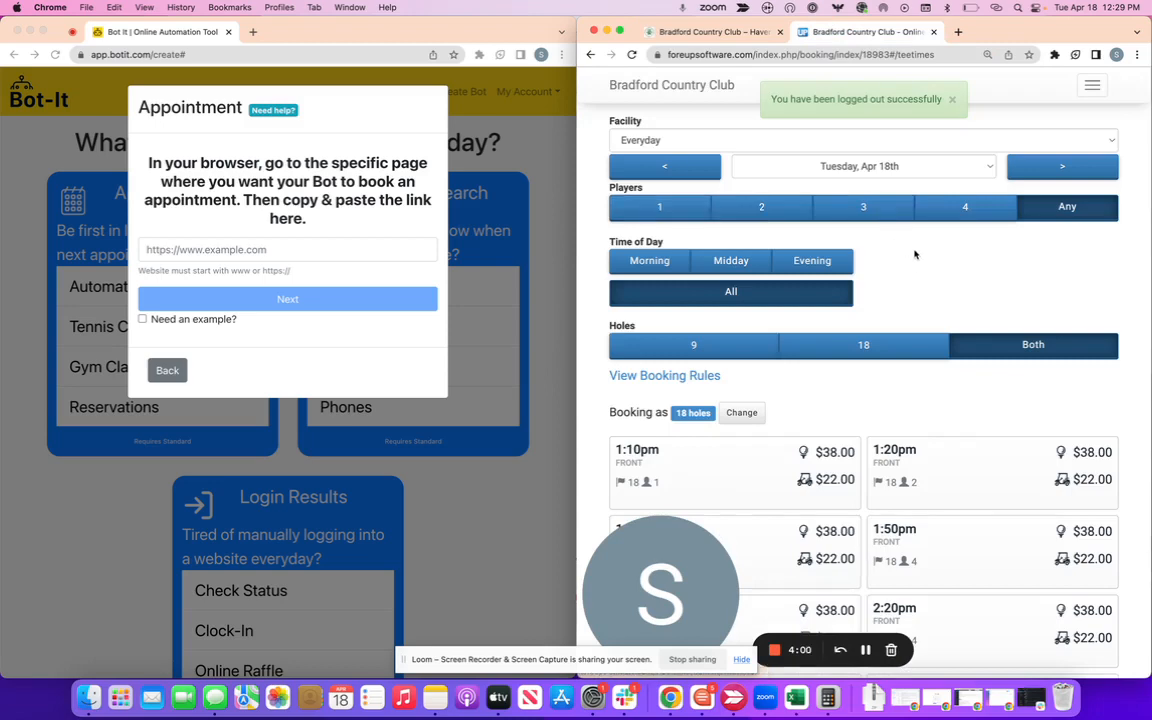
{"action": "left_click", "coordinate": [949, 100]}
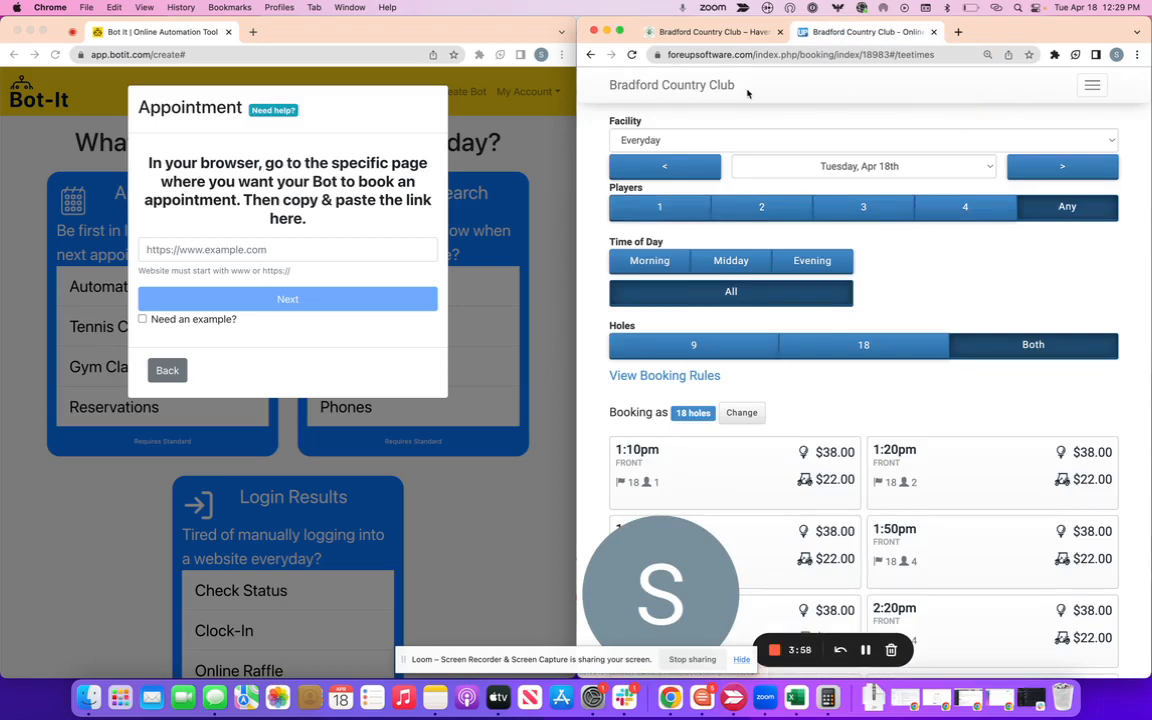
Copy the booking page address into the bot's website link field and continue.
{"action": "left_click", "coordinate": [646, 54]}
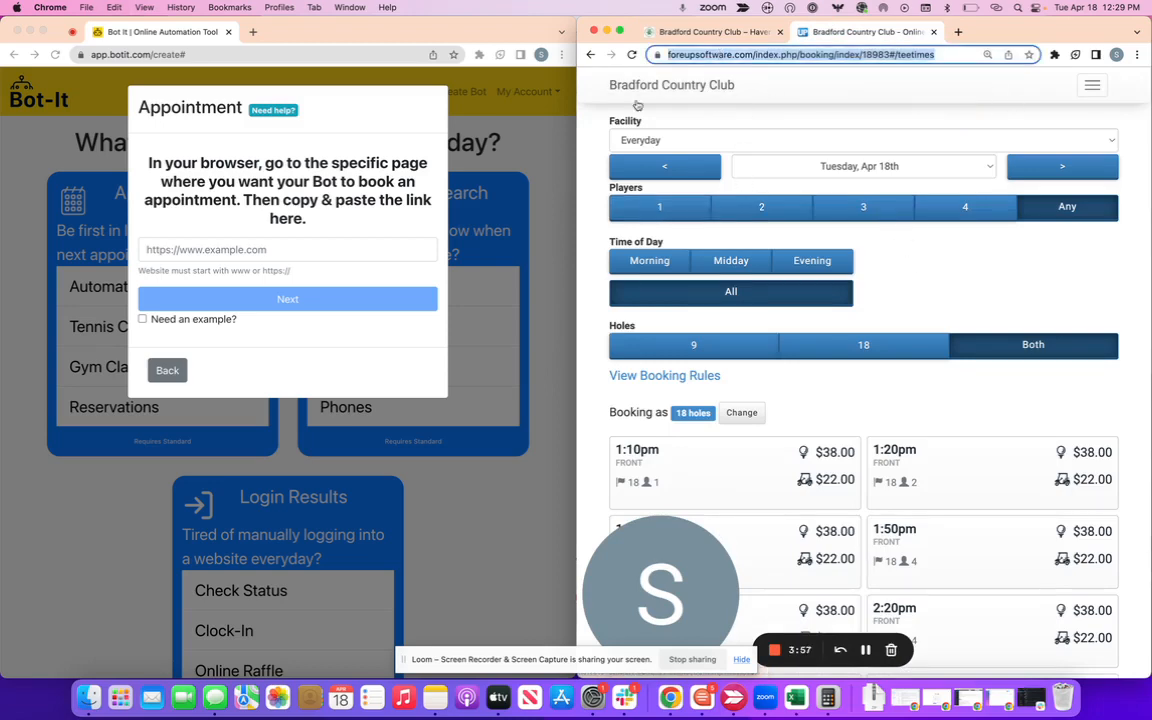
{"action": "key", "text": "super+c"}
{"action": "left_click", "coordinate": [219, 250]}
{"action": "key", "text": "super+v"}
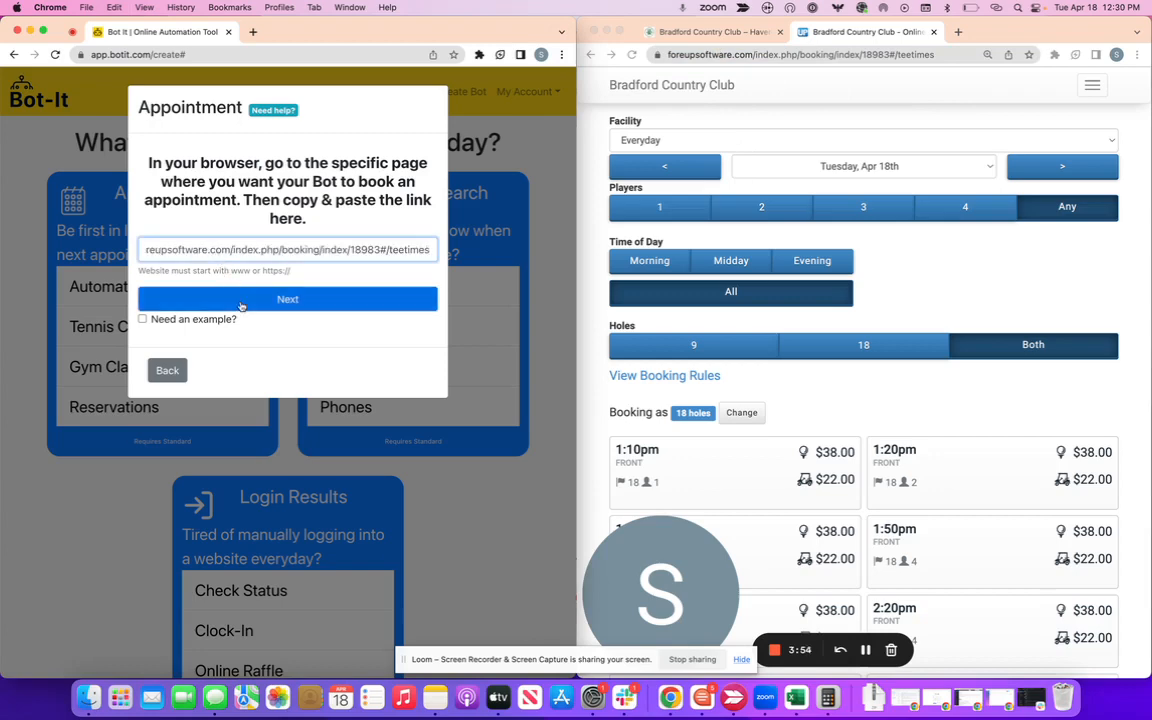
{"action": "left_click", "coordinate": [242, 300]}
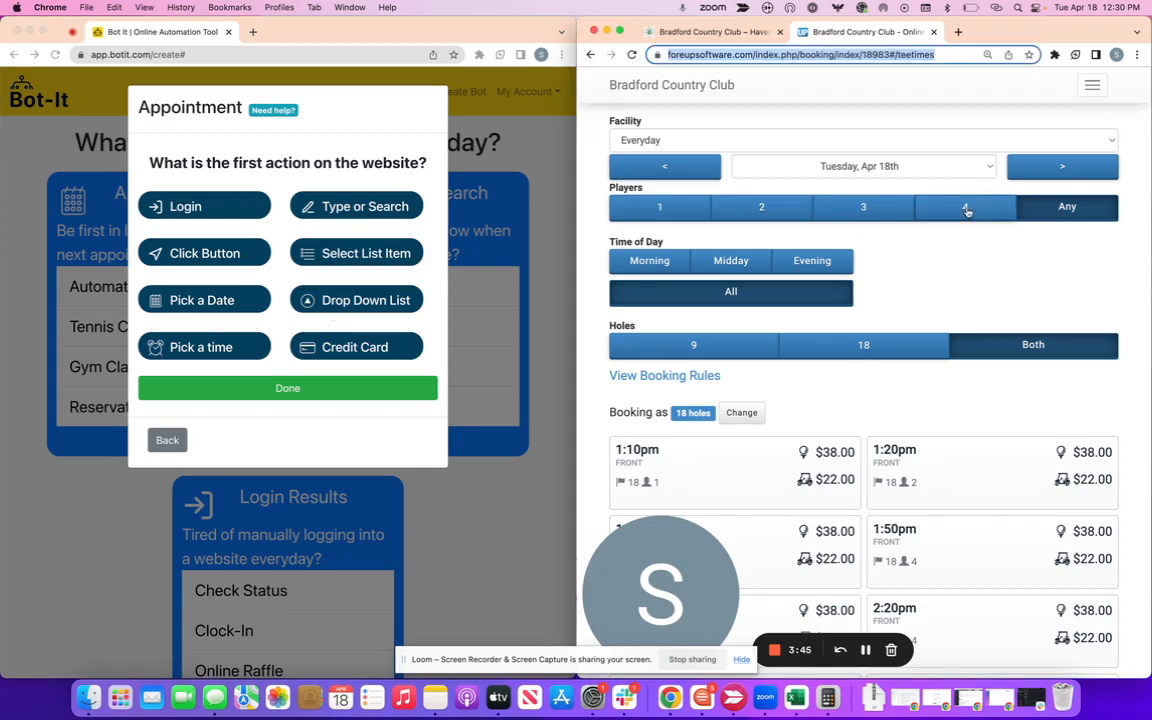
Filter the club's tee times to 4 players, Morning and 18 holes.
{"action": "left_click", "coordinate": [966, 211]}
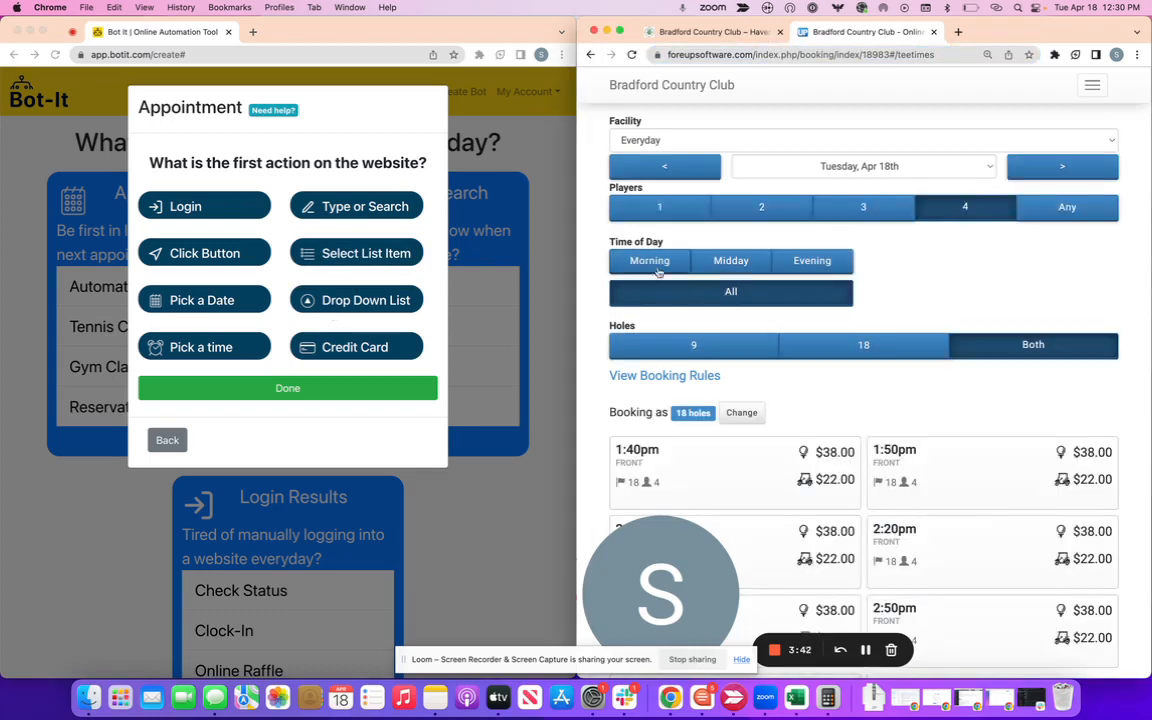
{"action": "left_click", "coordinate": [652, 260]}
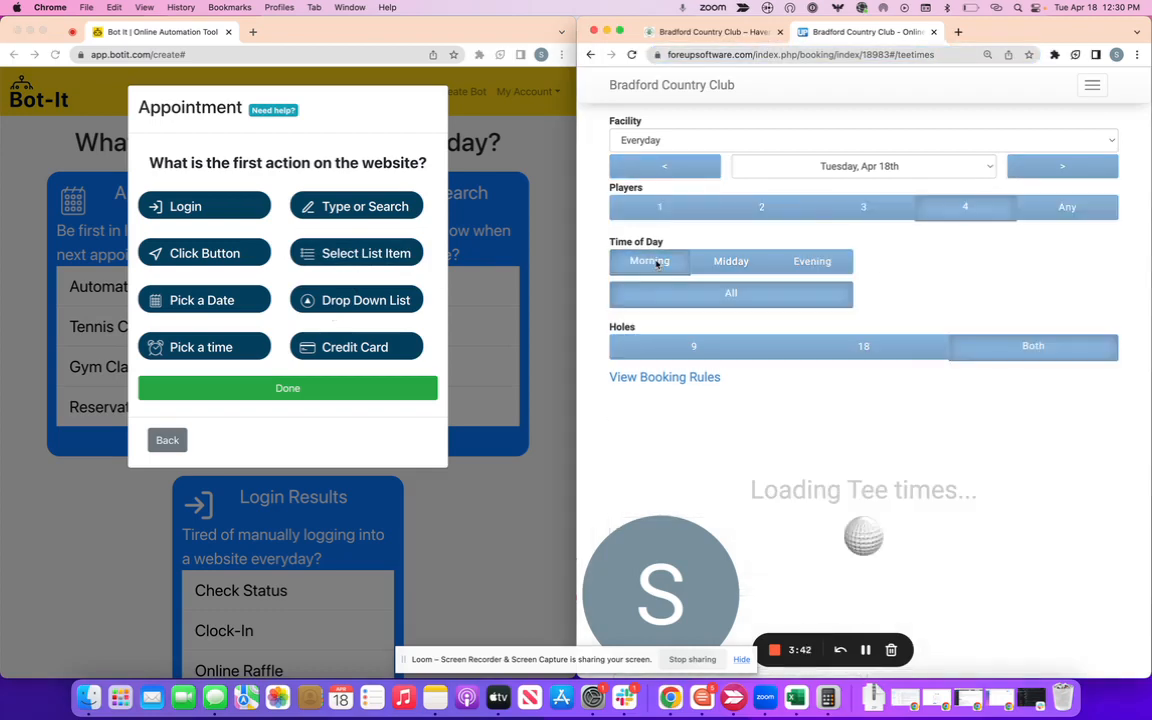
{"action": "left_click", "coordinate": [866, 352]}
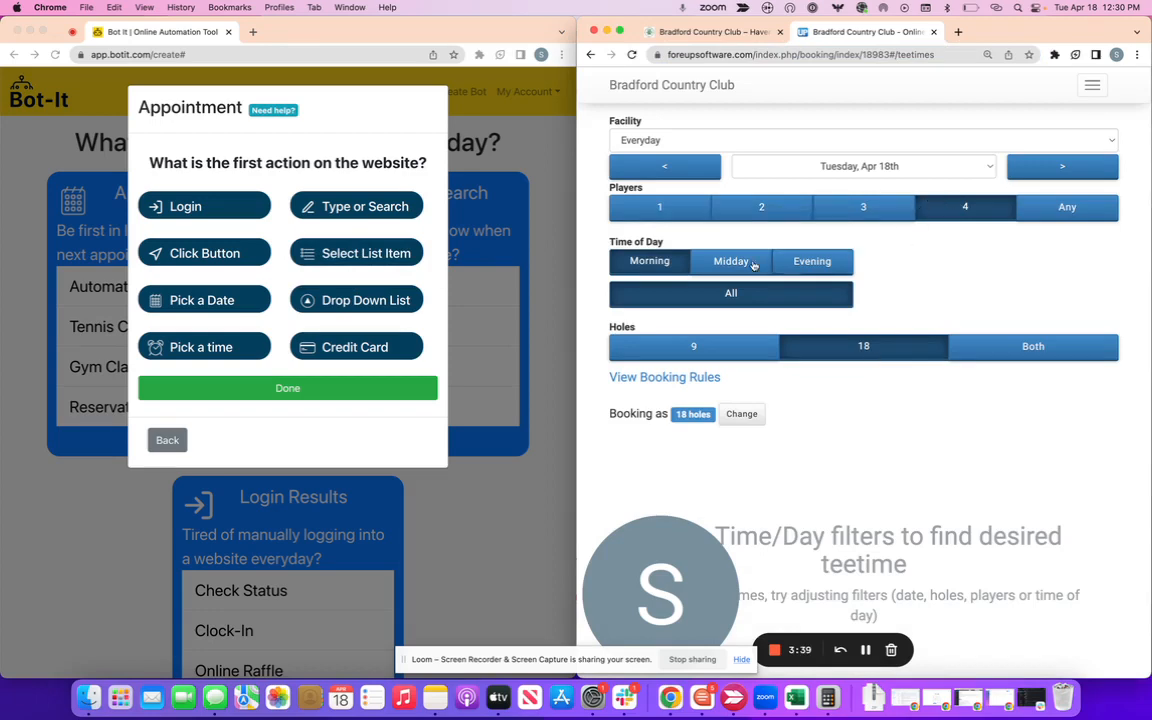
Record three Click Button steps named 4, Morning and 18.
{"action": "left_click", "coordinate": [178, 252]}
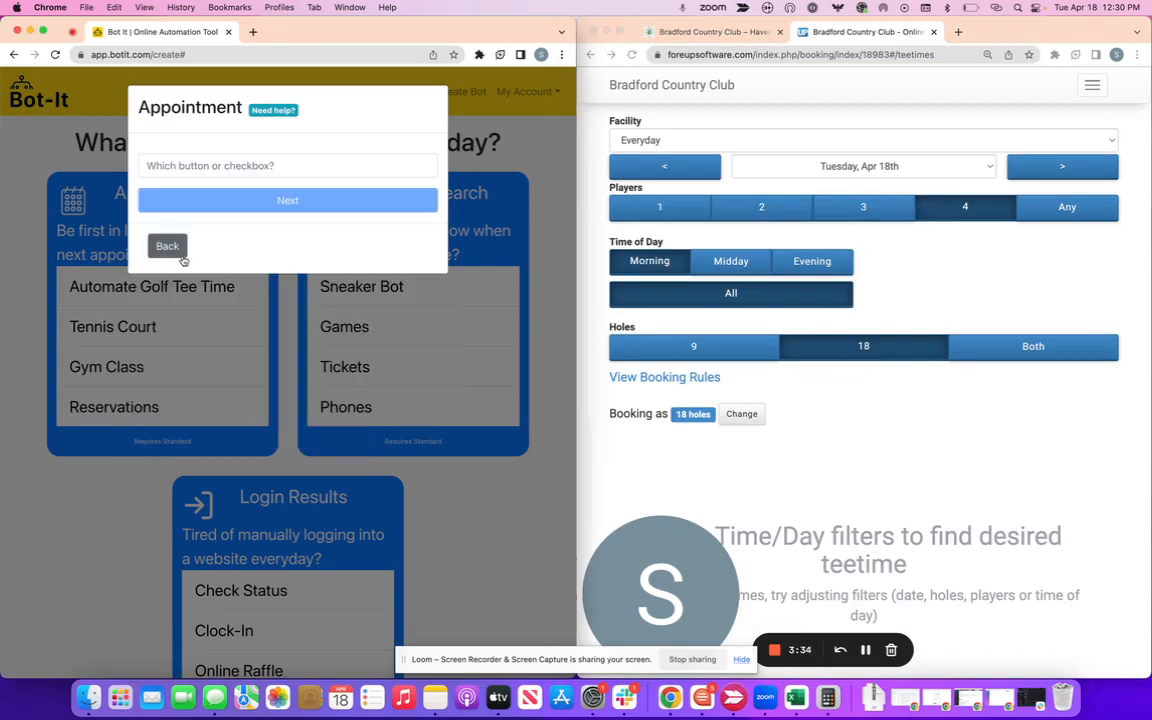
{"action": "left_click", "coordinate": [233, 162]}
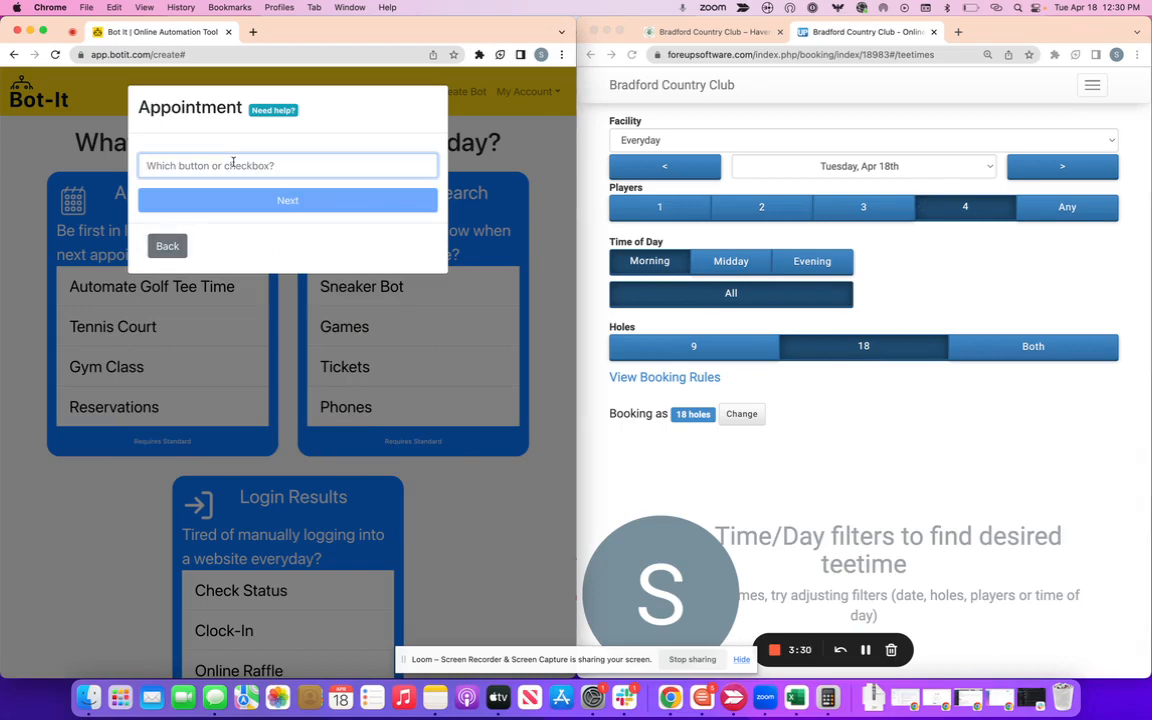
{"action": "type", "text": "4"}
{"action": "key", "text": "Return"}
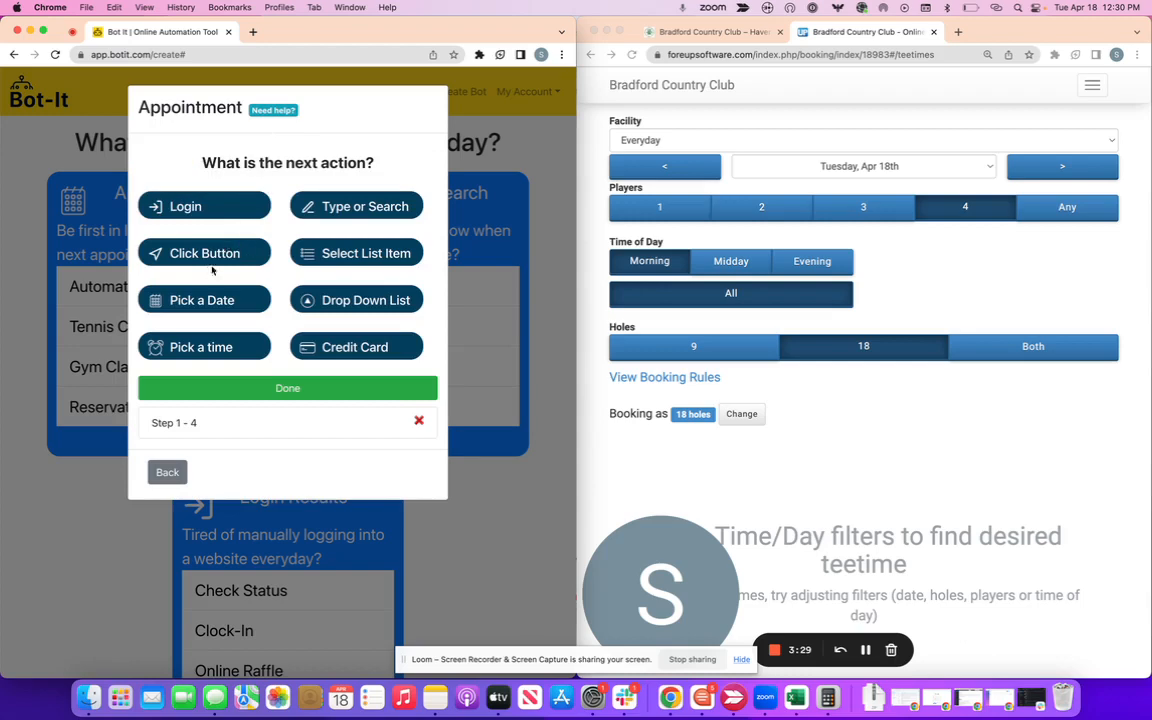
{"action": "left_click", "coordinate": [214, 256]}
{"action": "left_click", "coordinate": [167, 166]}
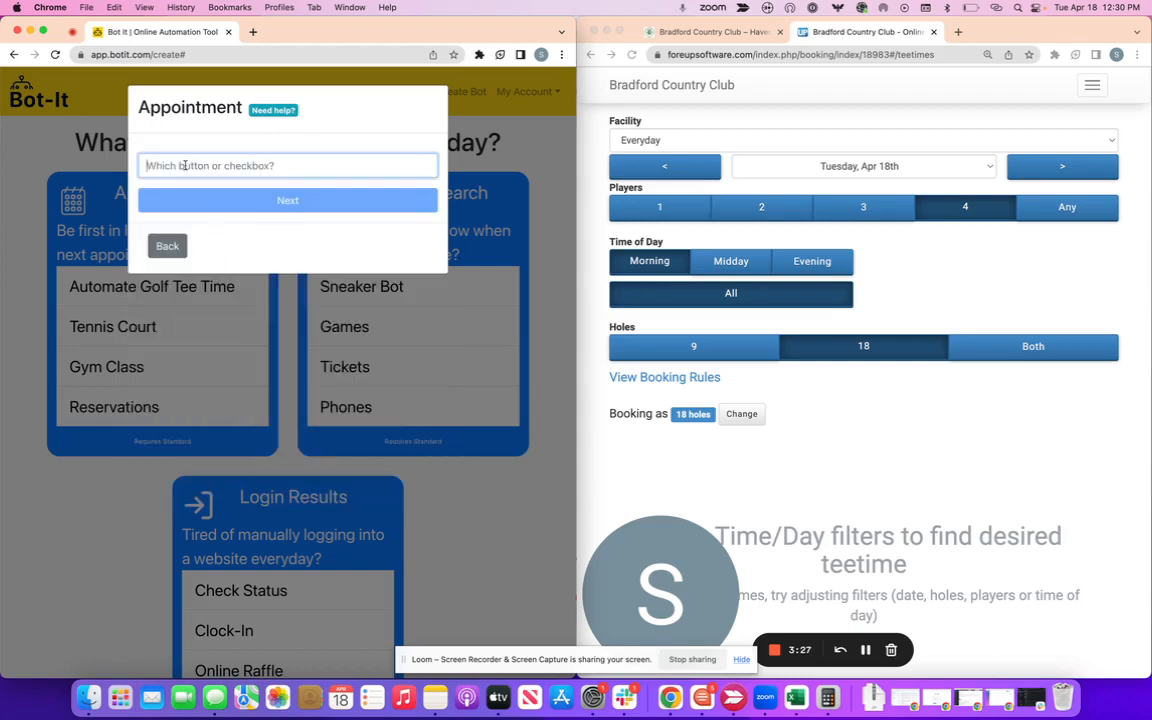
{"action": "type", "text": "Morning"}
{"action": "left_click", "coordinate": [206, 197]}
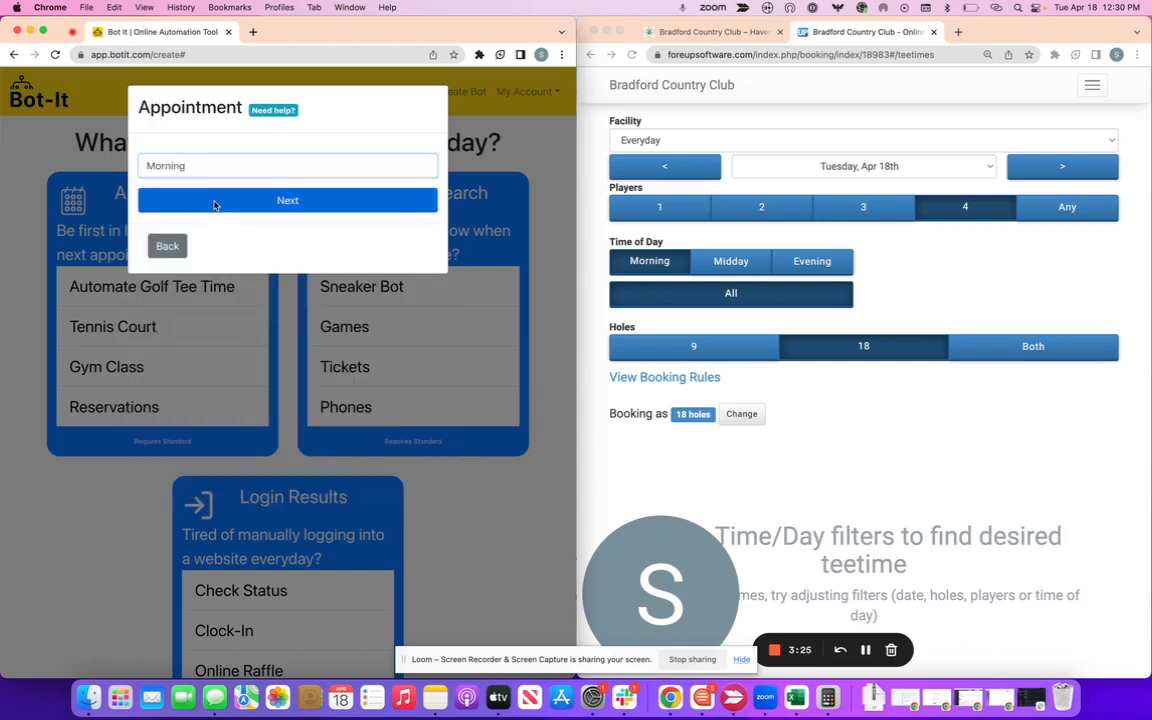
{"action": "left_click", "coordinate": [196, 249]}
{"action": "left_click", "coordinate": [213, 165]}
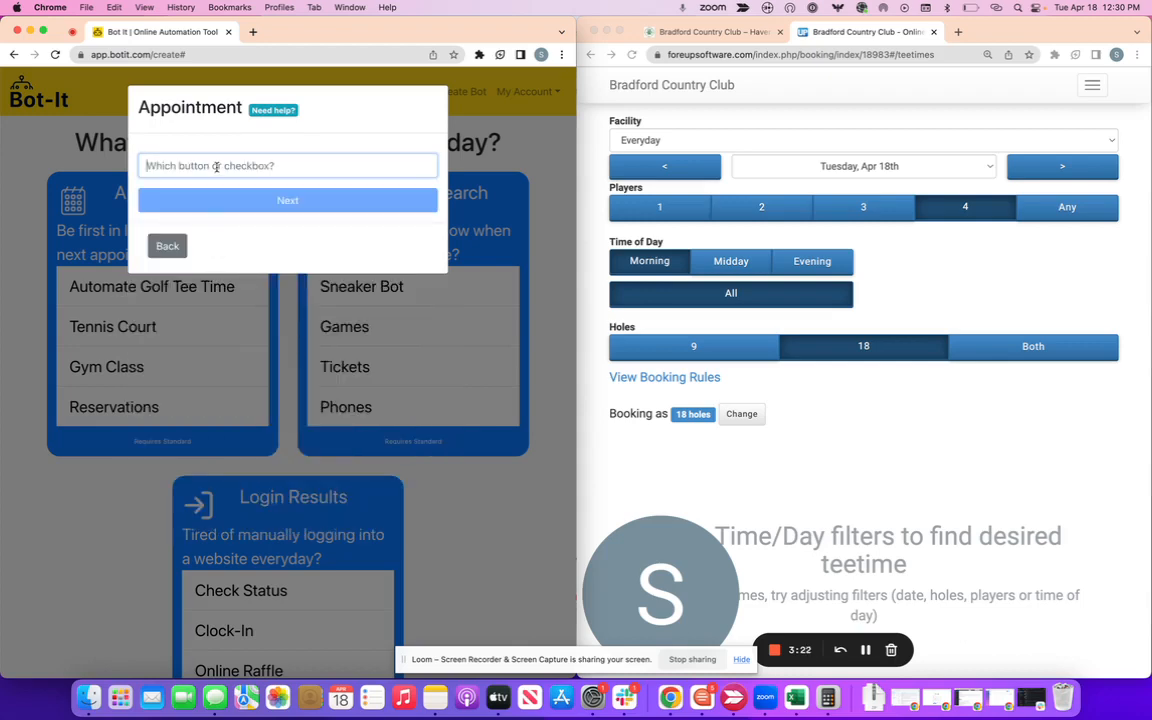
{"action": "type", "text": "18"}
{"action": "left_click", "coordinate": [241, 192]}
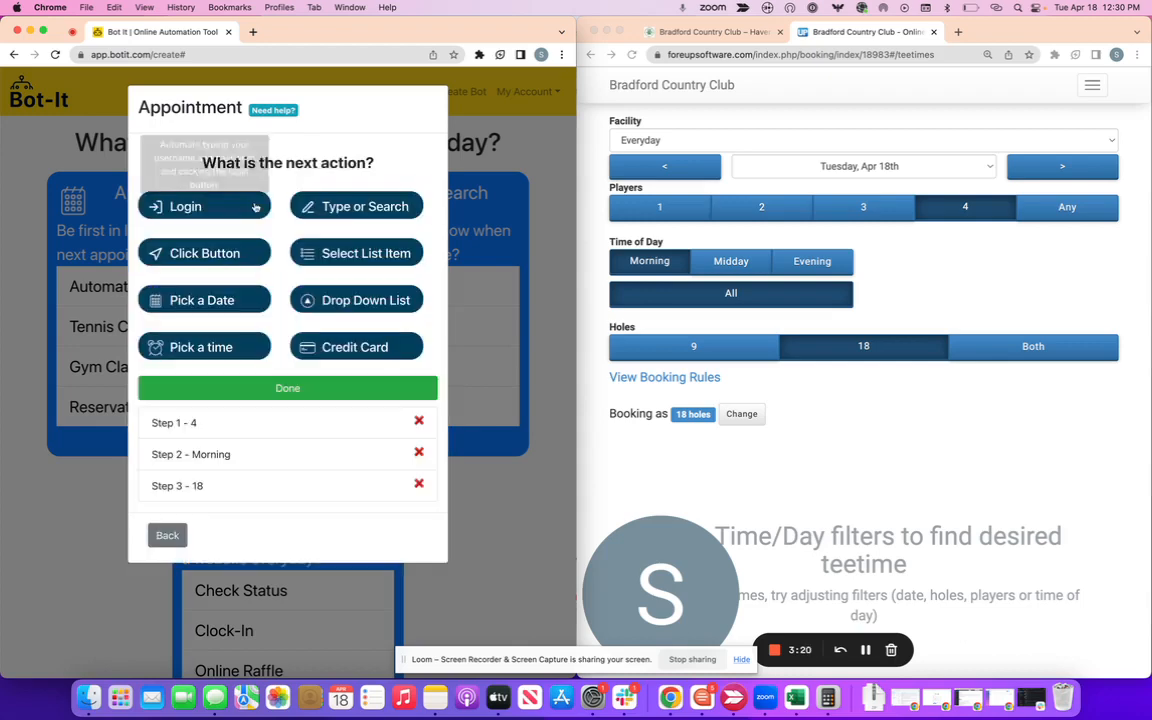
{"action": "left_click", "coordinate": [877, 417]}
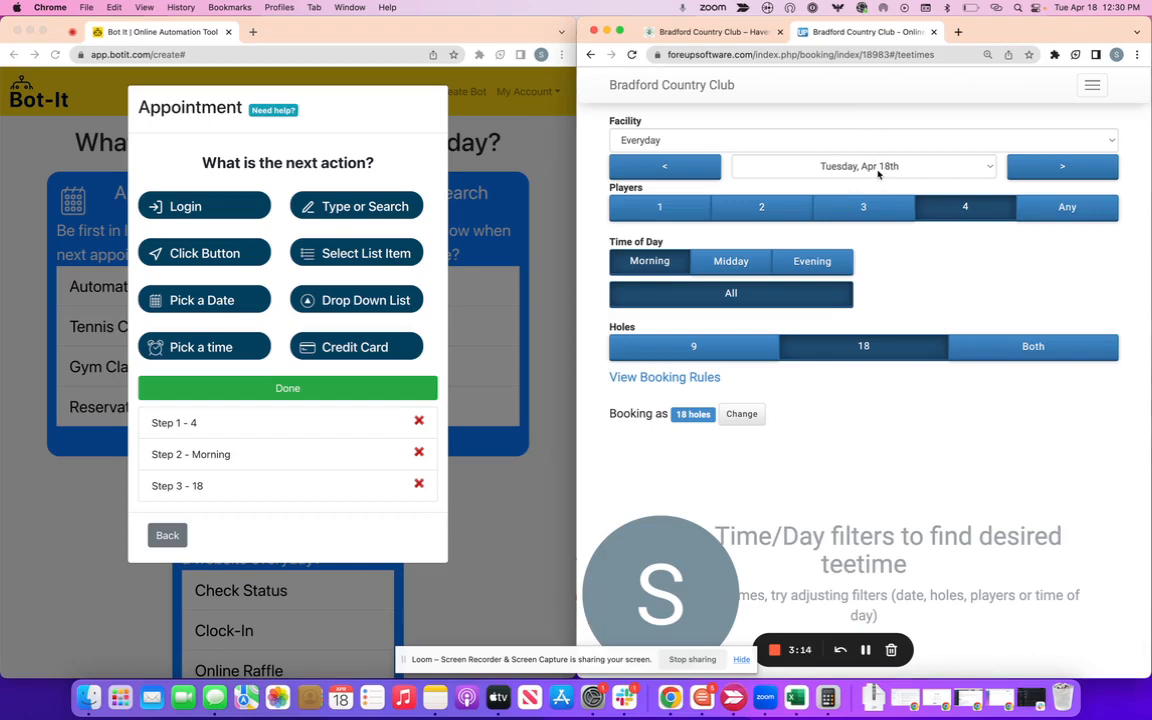
Add a '7 Days Advance' date-pick step choosing April 29, repeating weekly, as Step 4.
{"action": "left_click", "coordinate": [878, 174]}
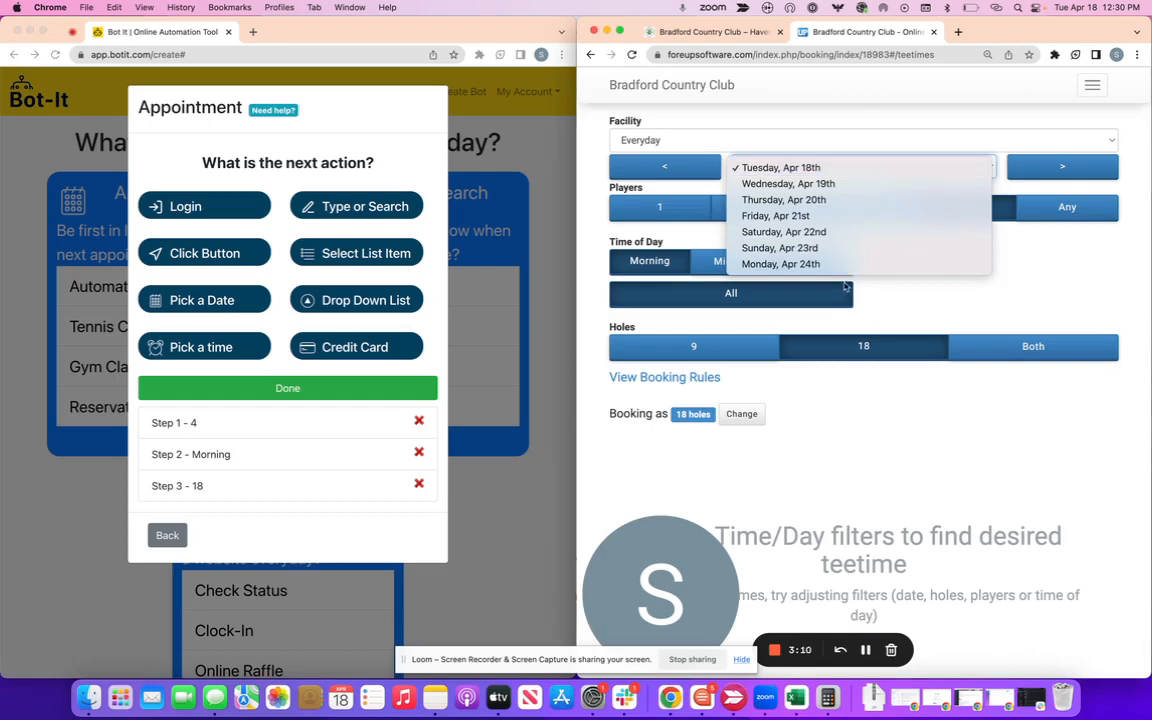
{"action": "left_click", "coordinate": [887, 300]}
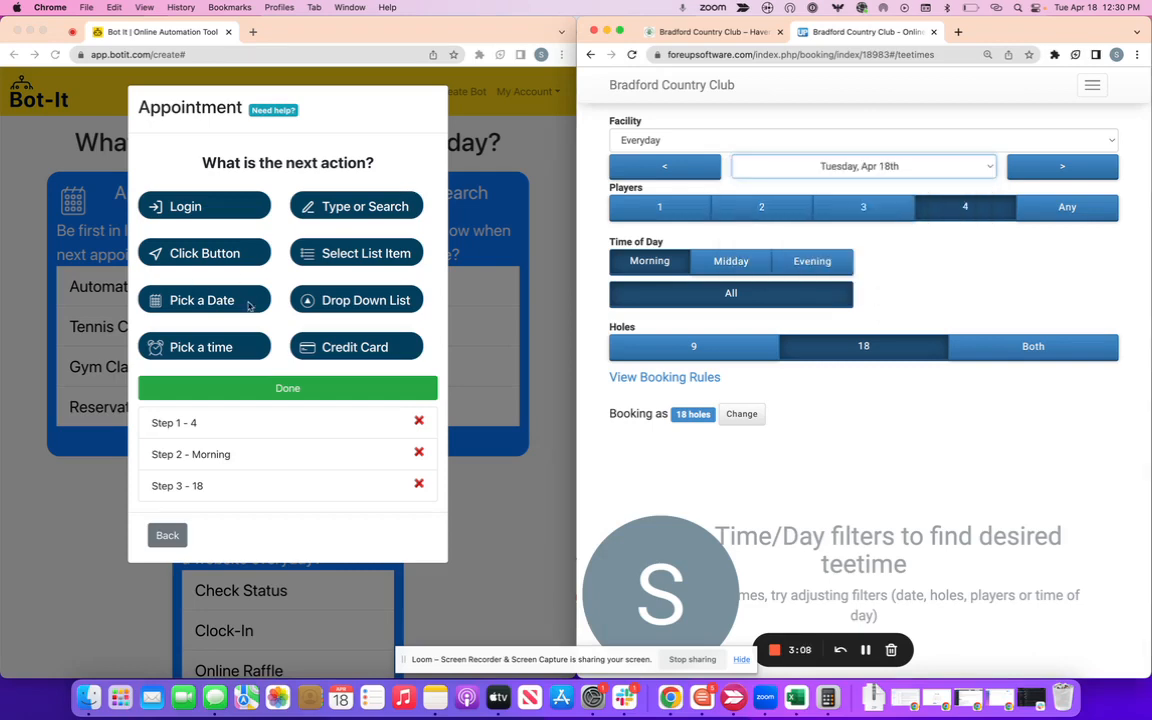
{"action": "left_click", "coordinate": [202, 304]}
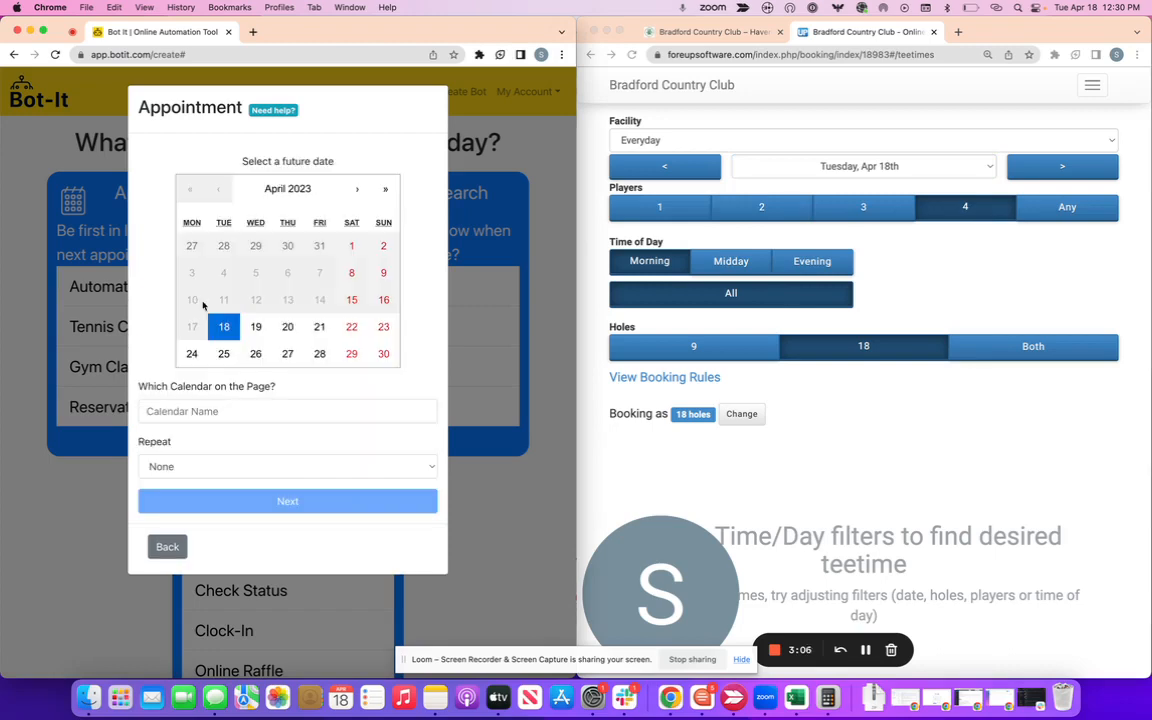
{"action": "left_click", "coordinate": [352, 356]}
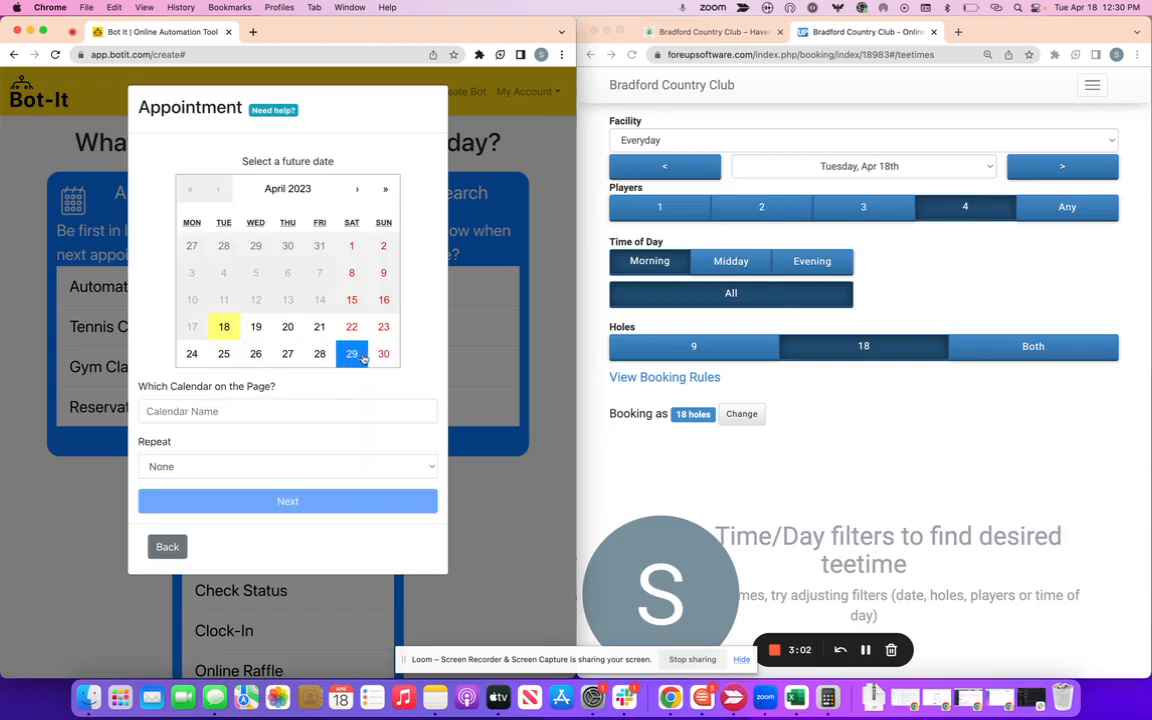
{"action": "left_click", "coordinate": [260, 410]}
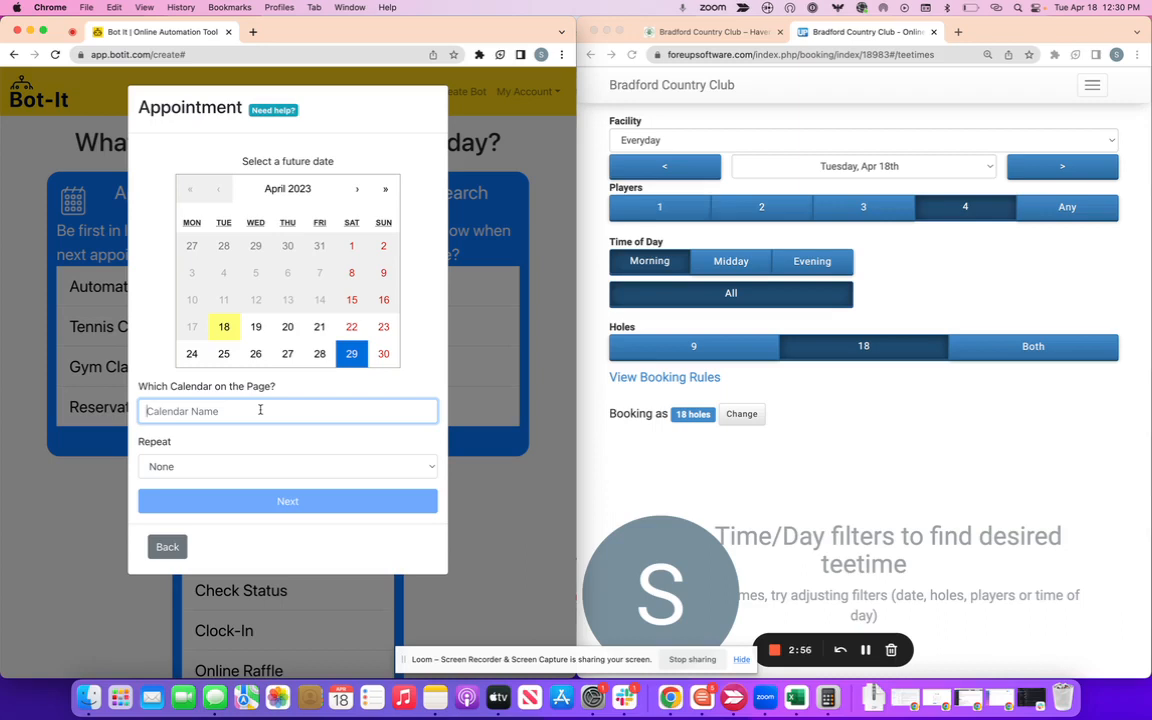
{"action": "type", "text": "7 Days Advance"}
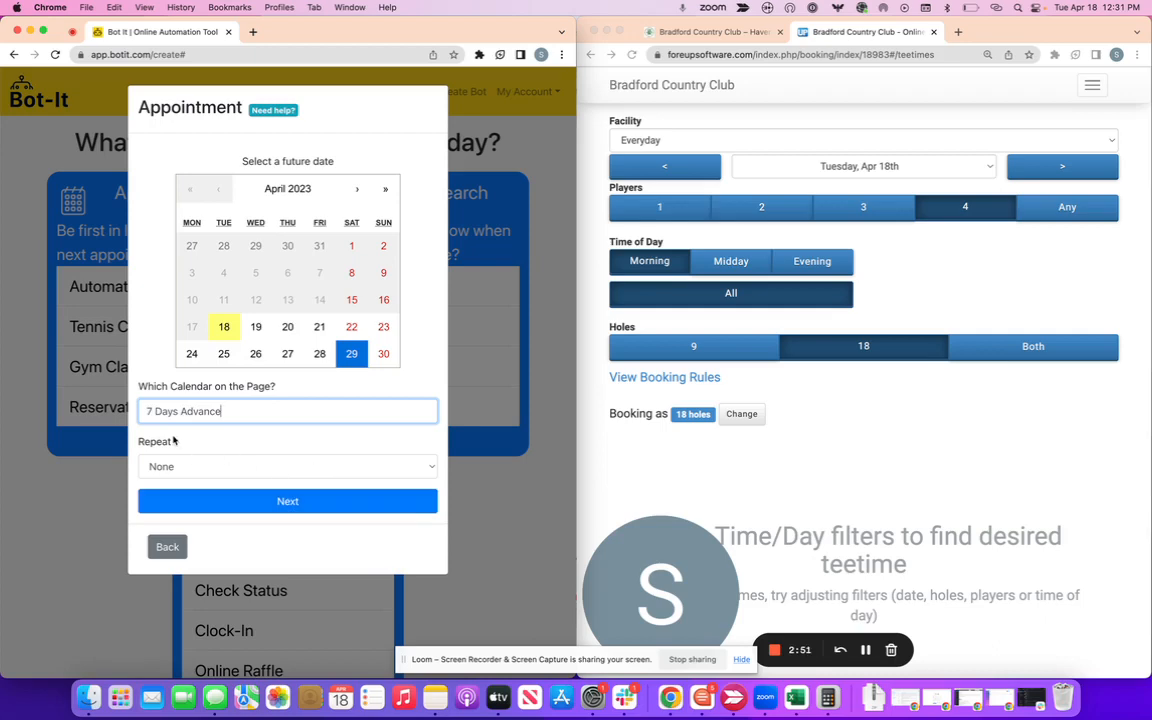
{"action": "left_click", "coordinate": [198, 467]}
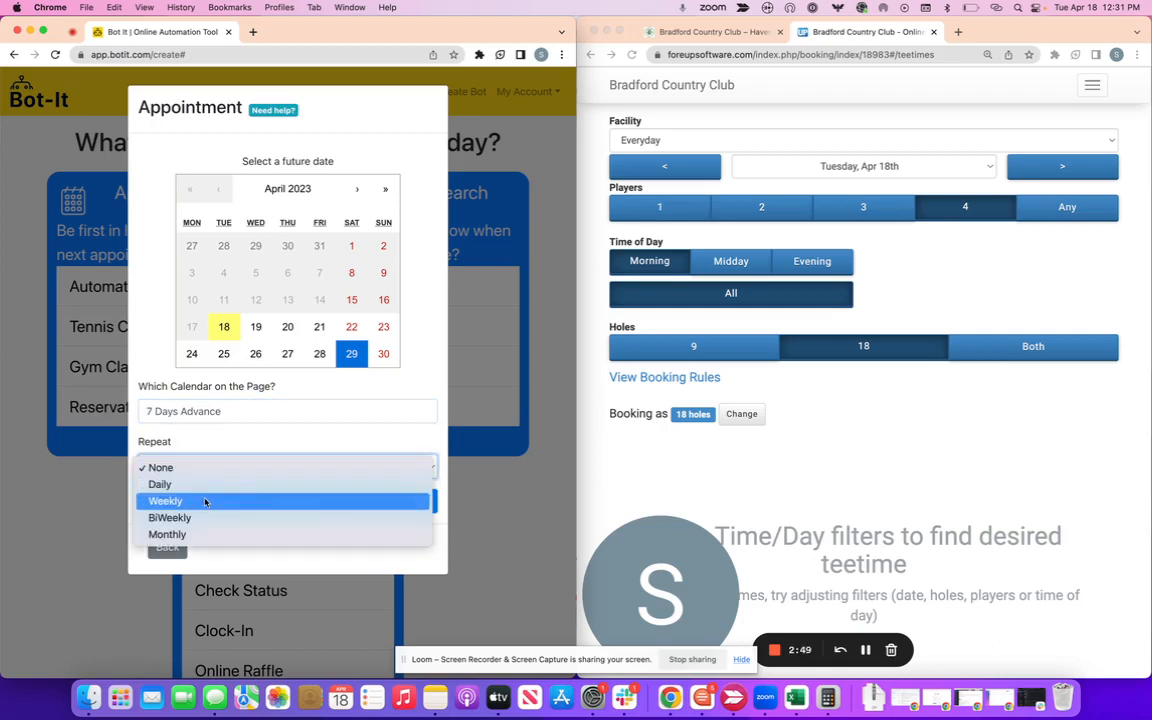
{"action": "left_click", "coordinate": [205, 502]}
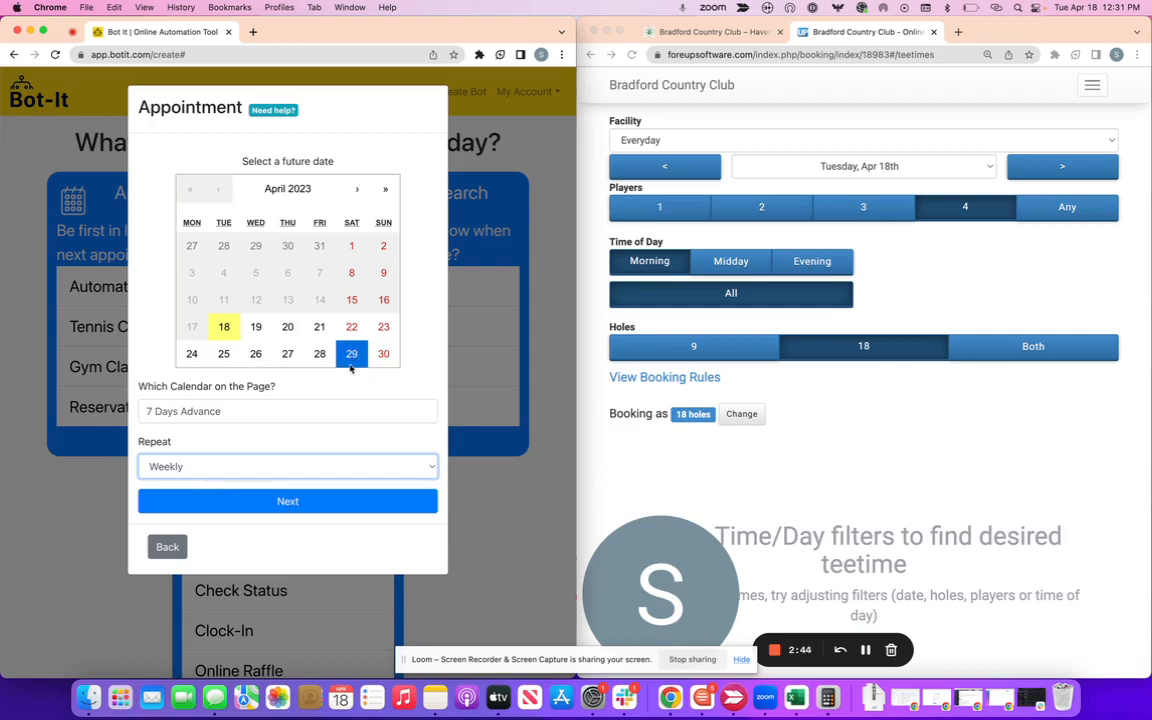
{"action": "left_click", "coordinate": [325, 505]}
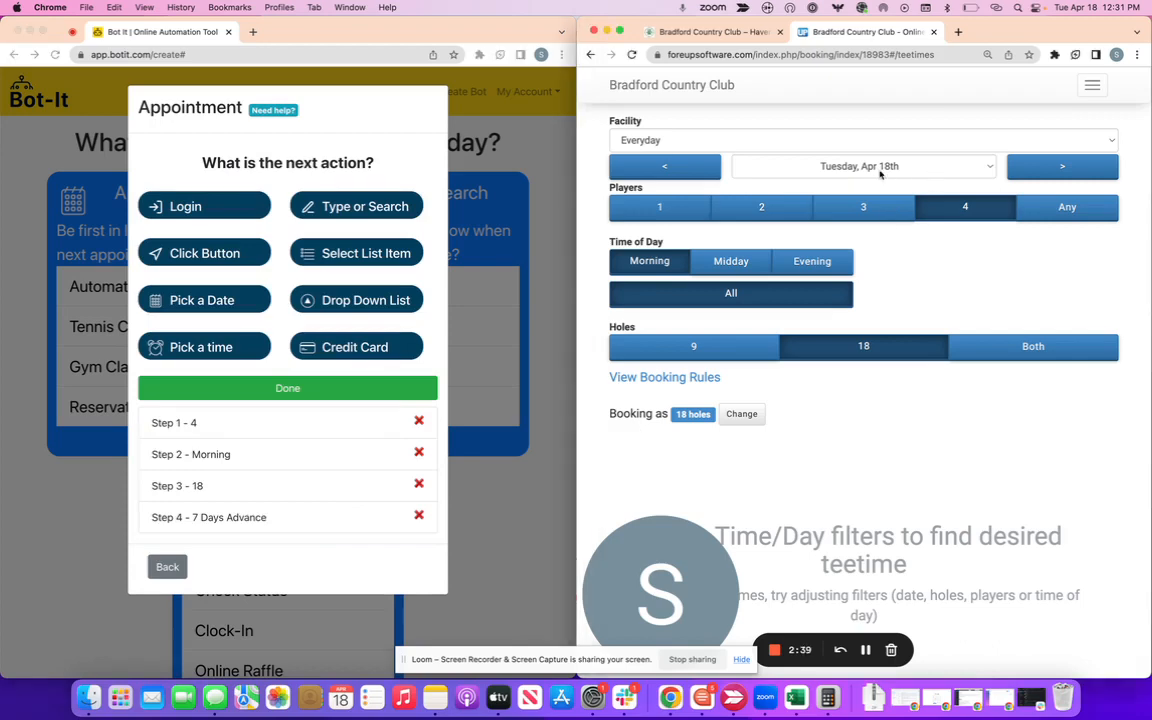
Switch the club site's booking date to Monday, Apr 24th.
{"action": "left_click", "coordinate": [876, 166]}
{"action": "left_click", "coordinate": [955, 272]}
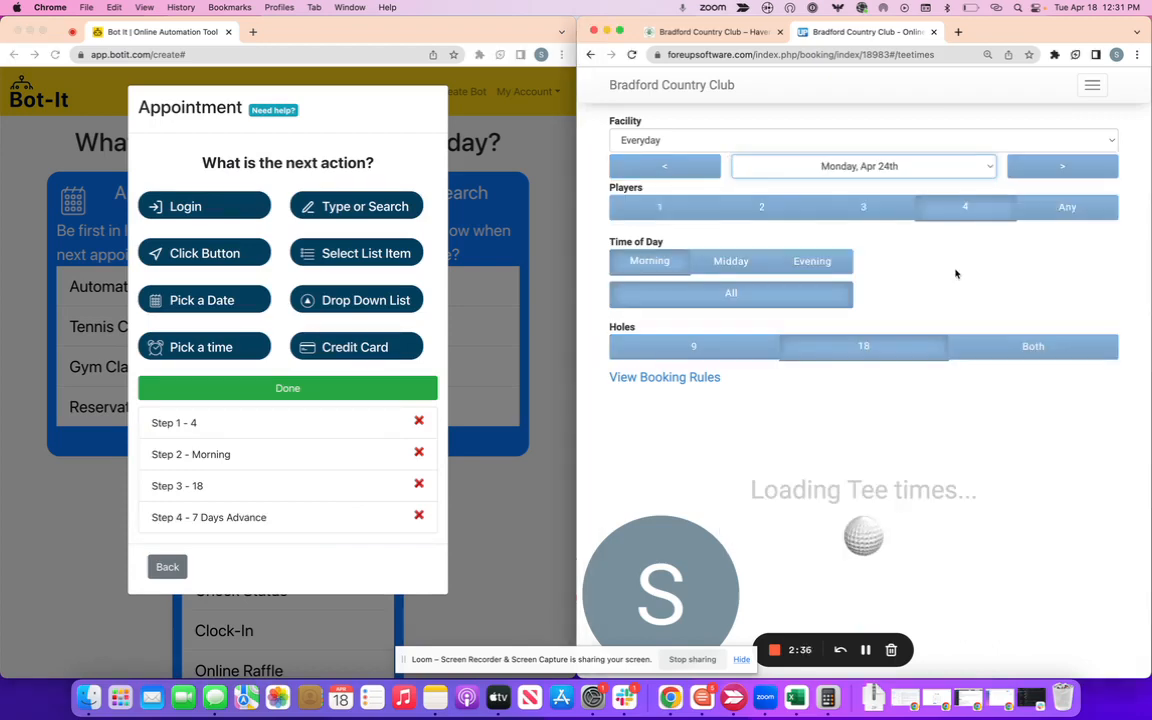
{"action": "scroll", "coordinate": [958, 300], "scroll_direction": "down", "scroll_amount": 5}
{"action": "scroll", "coordinate": [962, 326], "scroll_direction": "down", "scroll_amount": 2}
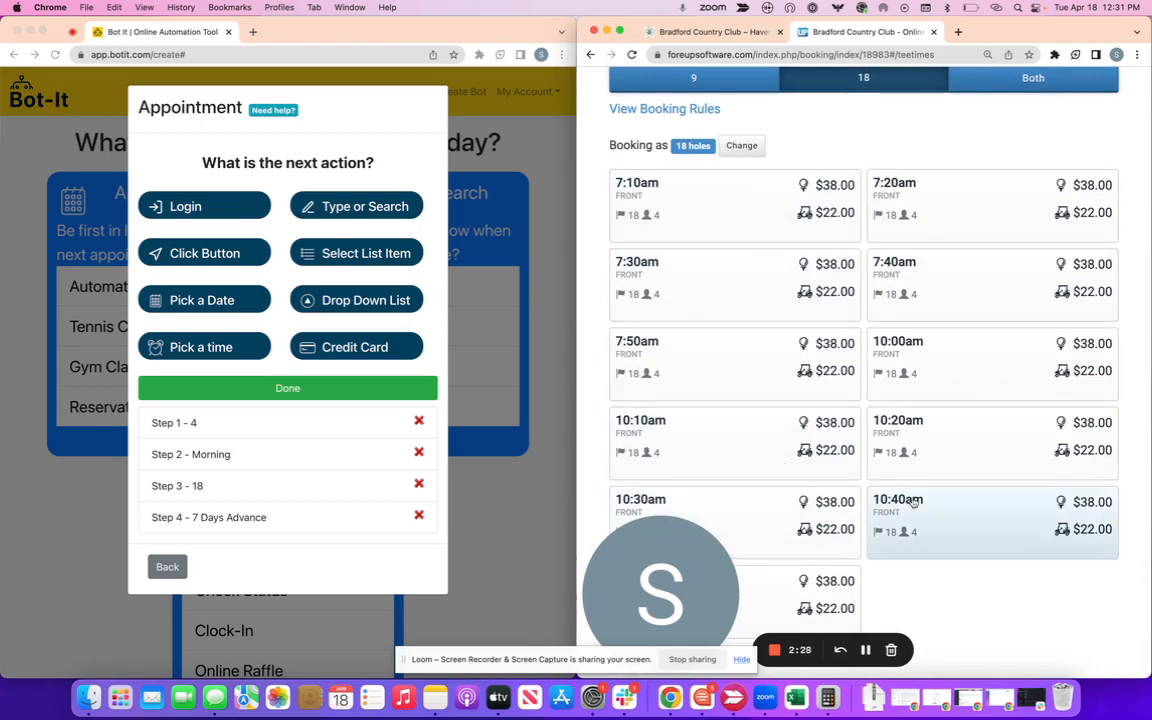
Add a Select List Item step on the 'Tee Times' list choosing items 7, 8, 9.
{"action": "left_click", "coordinate": [345, 252]}
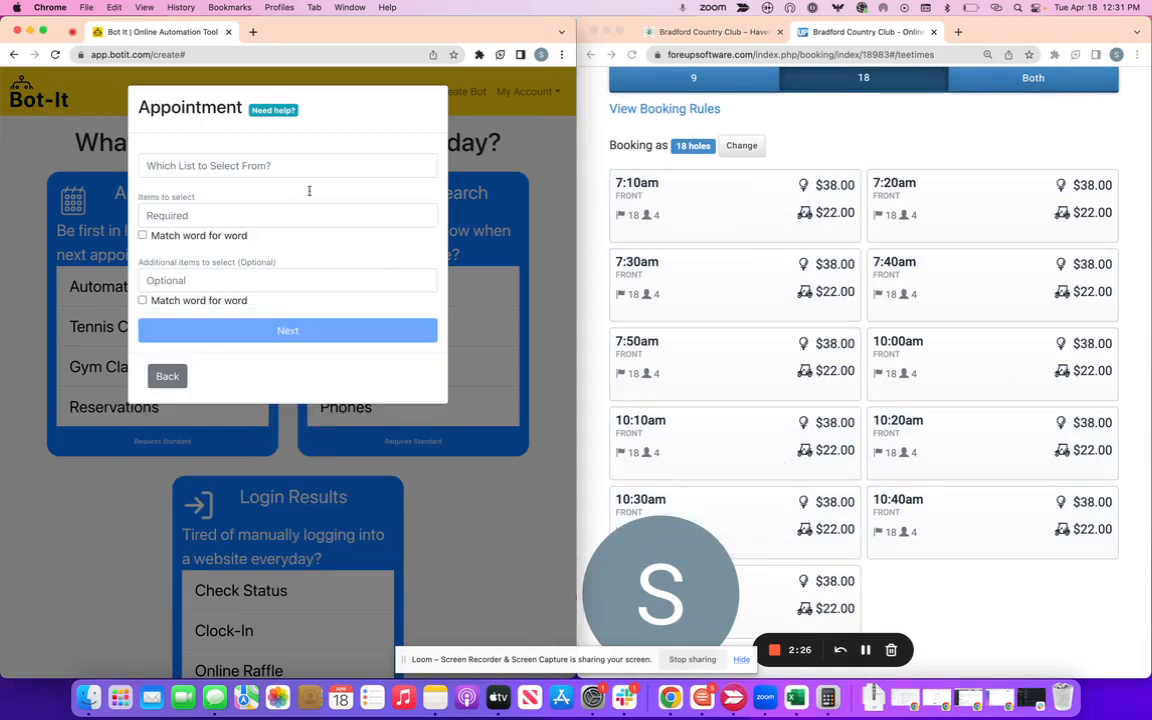
{"action": "left_click", "coordinate": [234, 162]}
{"action": "type", "text": "Tee "}
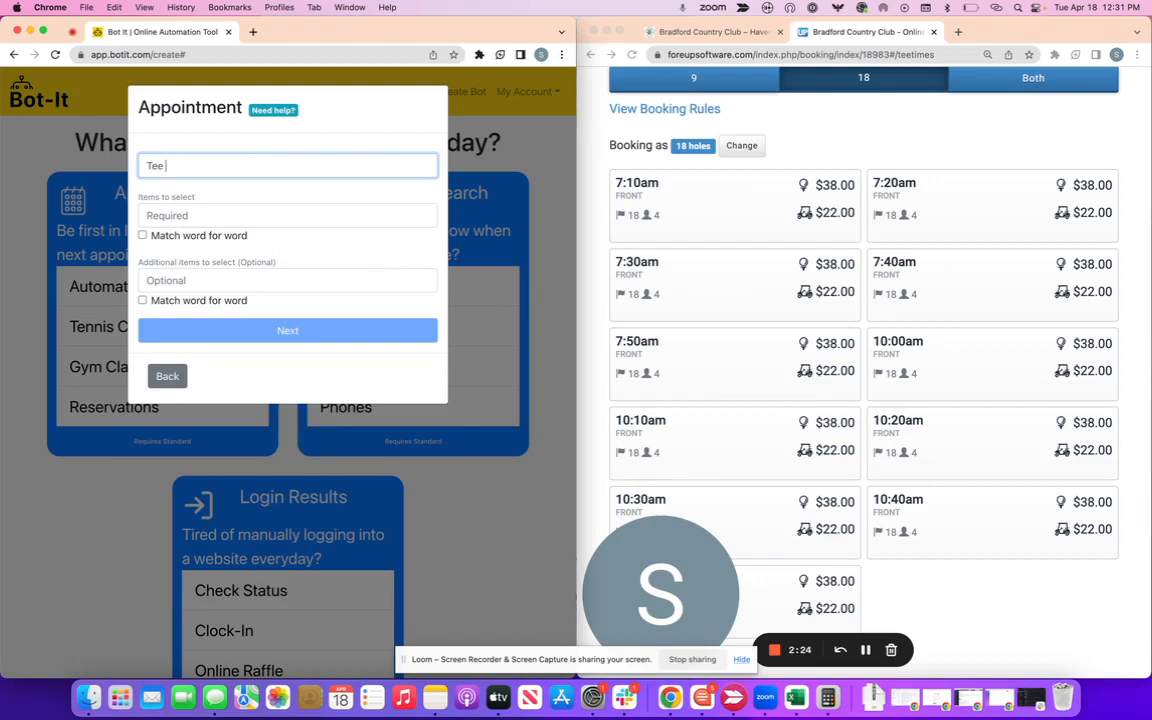
{"action": "type", "text": "Times"}
{"action": "left_click", "coordinate": [238, 213]}
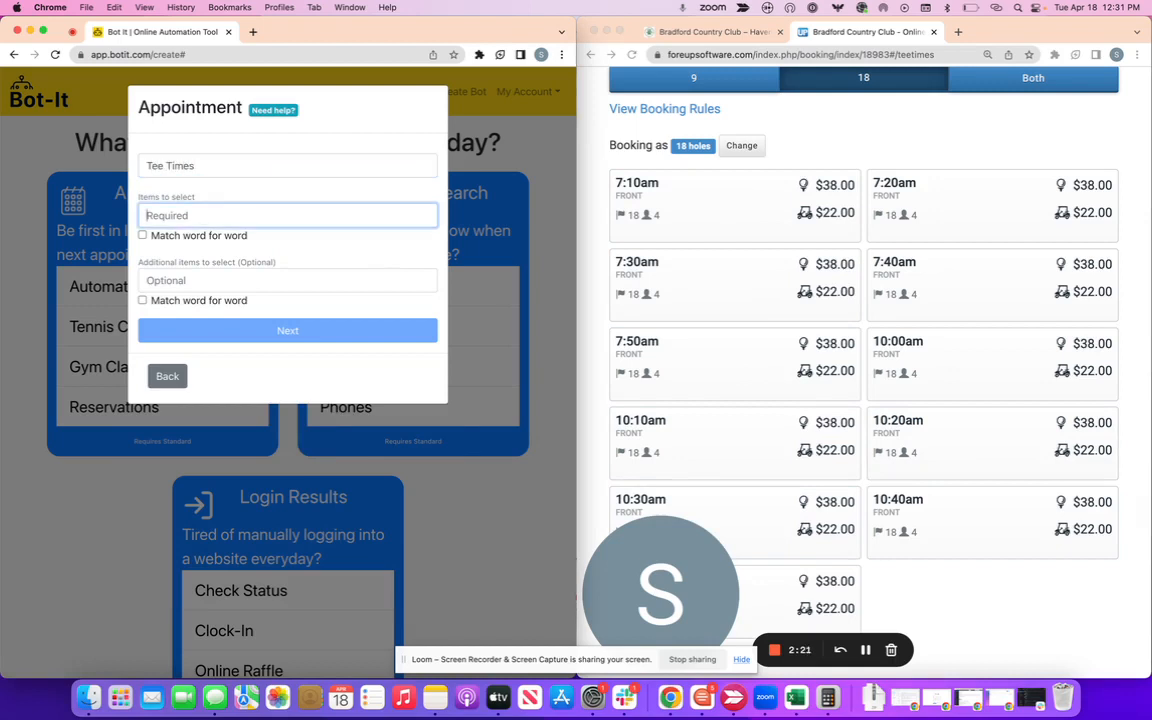
{"action": "type", "text": "7, 9"}
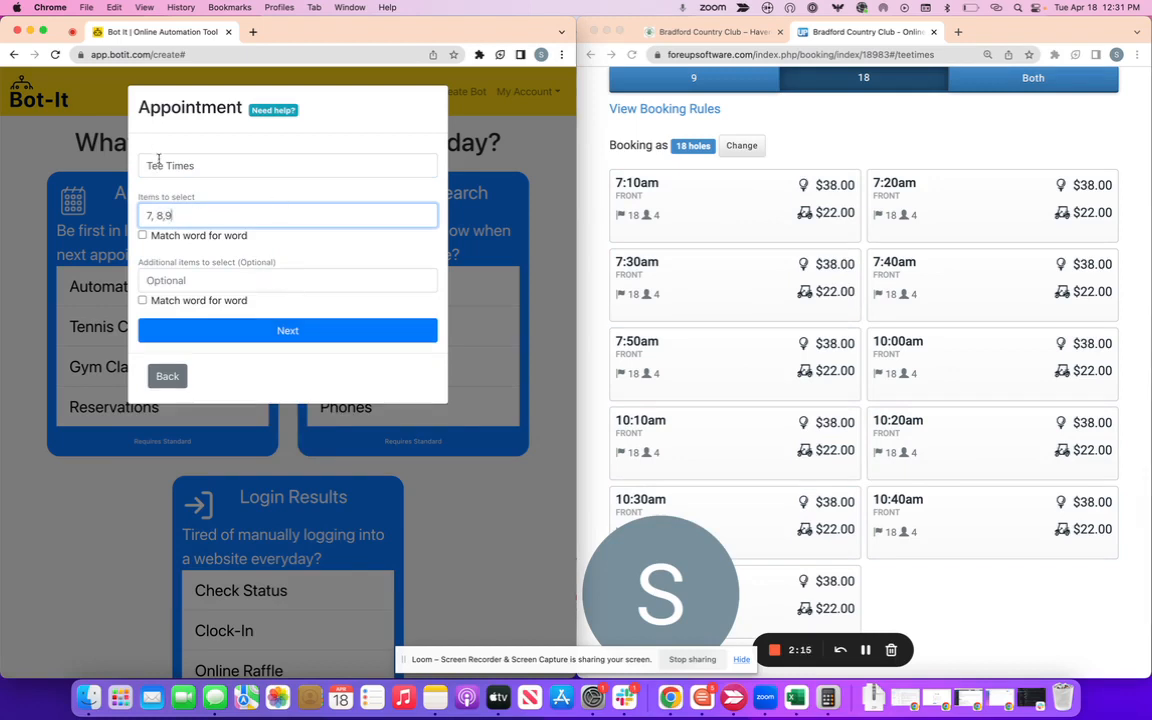
{"action": "left_click", "coordinate": [307, 341]}
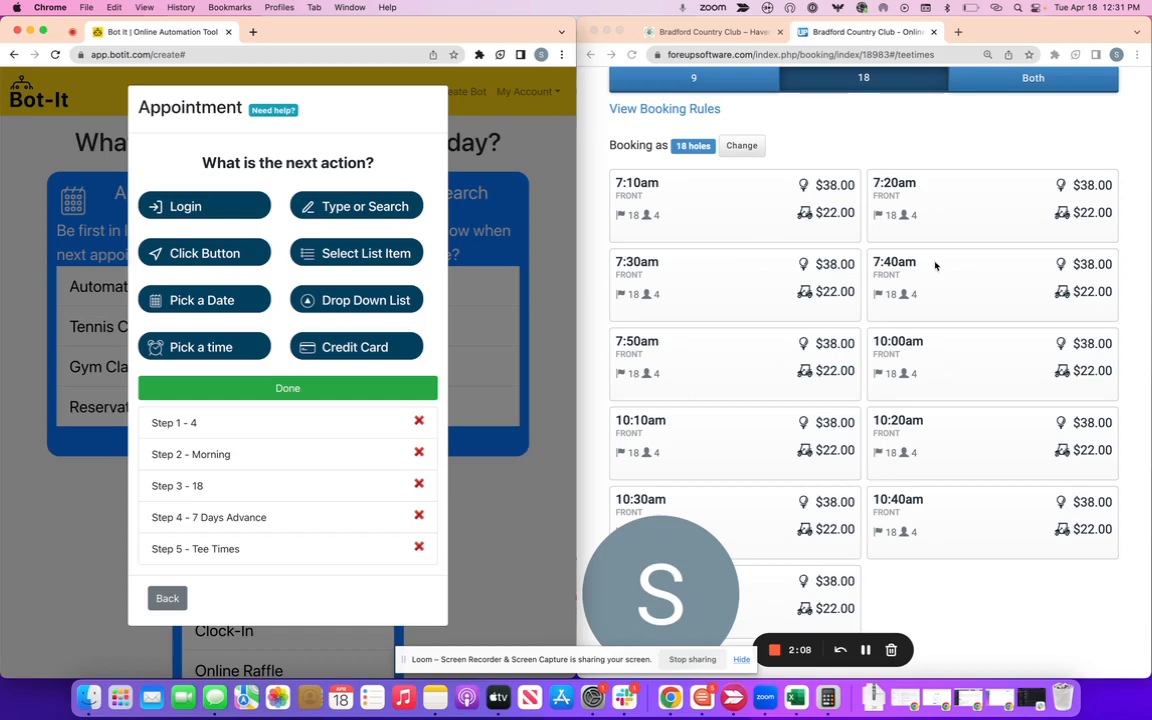
{"action": "scroll", "coordinate": [935, 426], "scroll_direction": "up", "scroll_amount": 2}
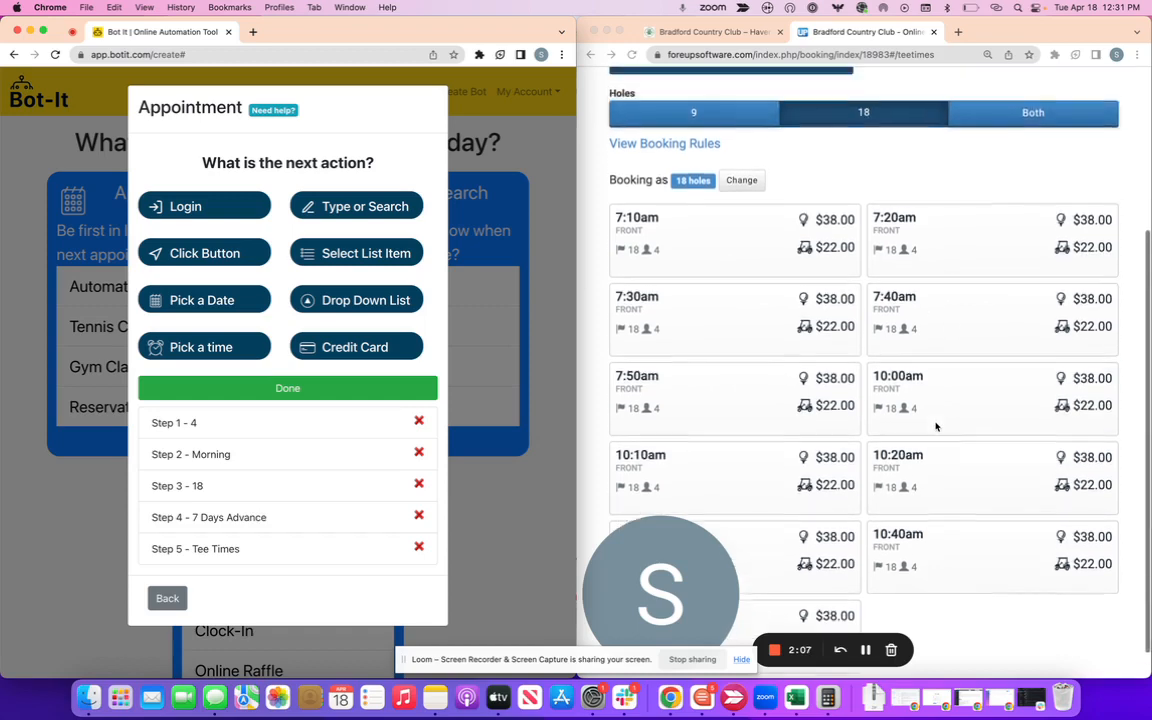
{"action": "scroll", "coordinate": [935, 426], "scroll_direction": "down", "scroll_amount": 2}
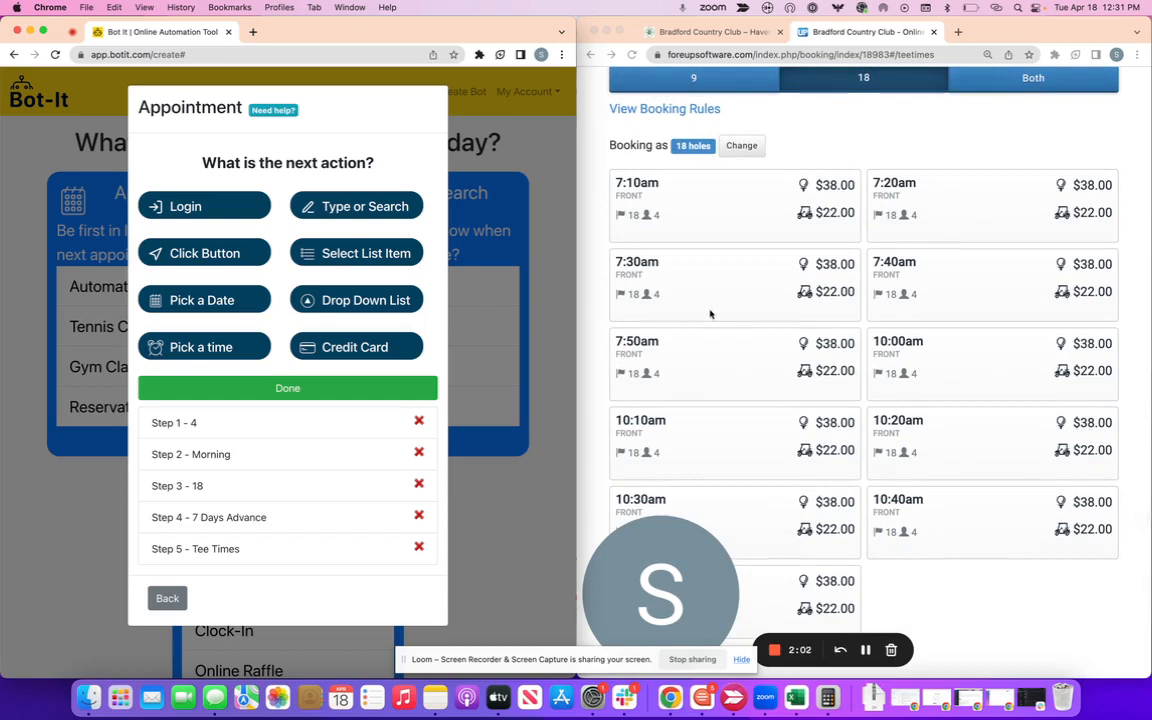
Open the 7:30am tee-time booking on the club site and request carts.
{"action": "left_click", "coordinate": [736, 293]}
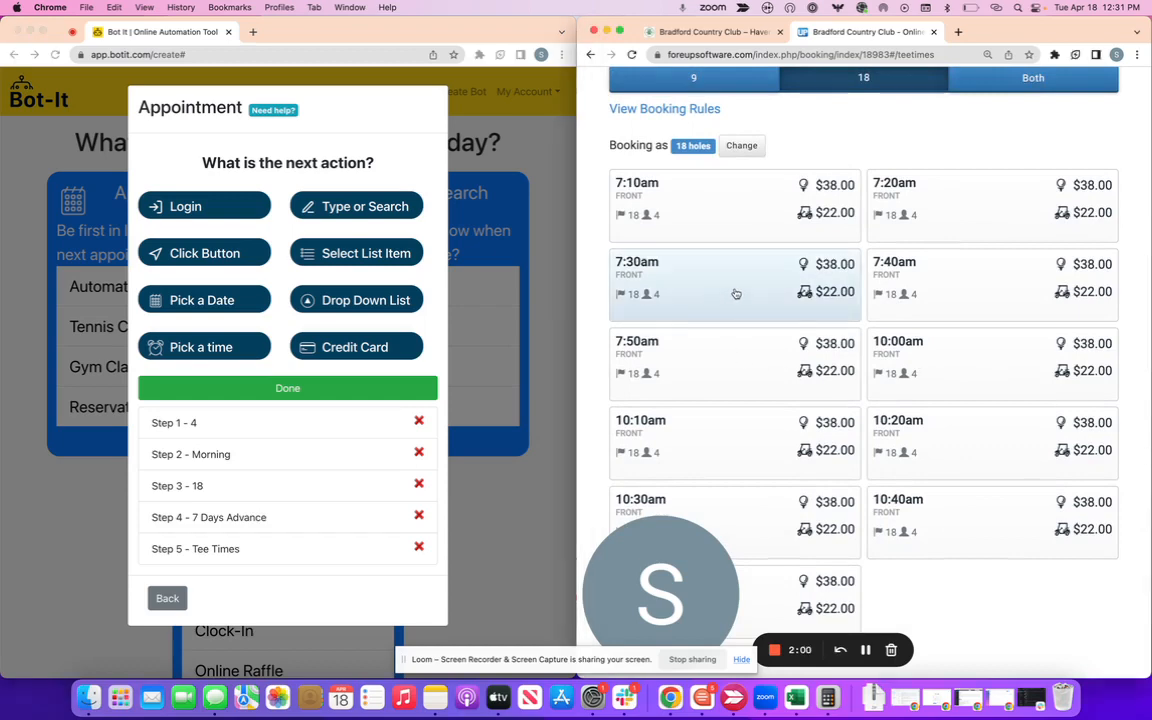
{"action": "left_click", "coordinate": [736, 293]}
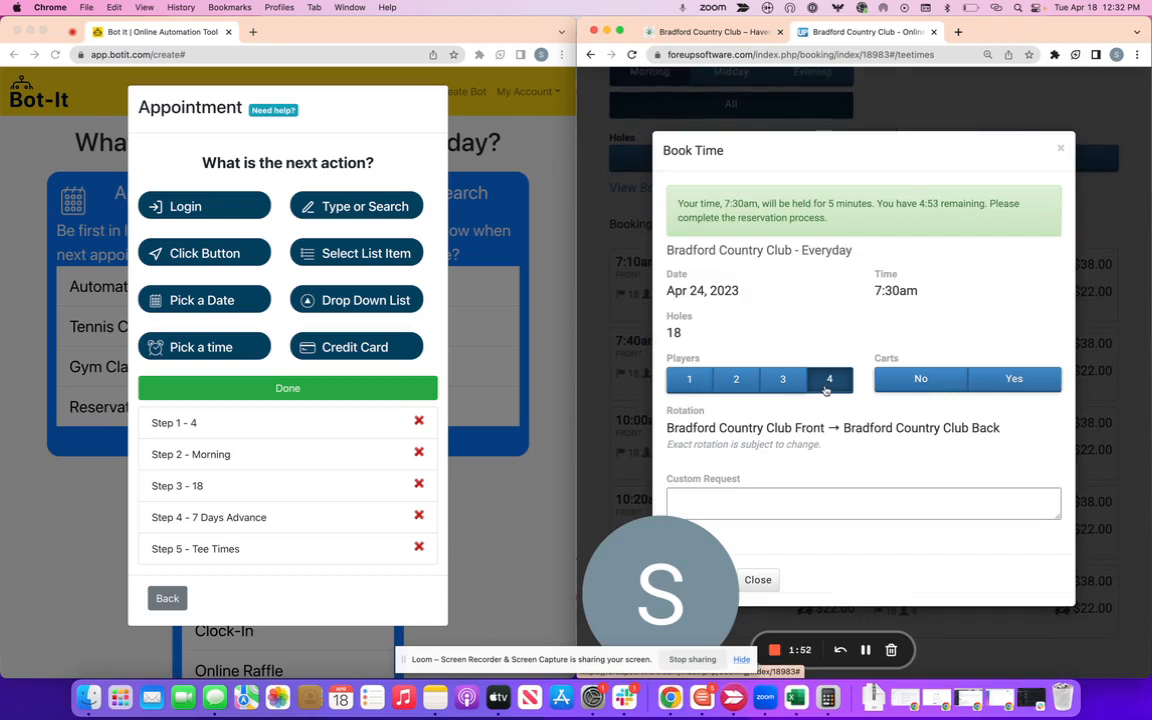
{"action": "left_click", "coordinate": [1026, 388]}
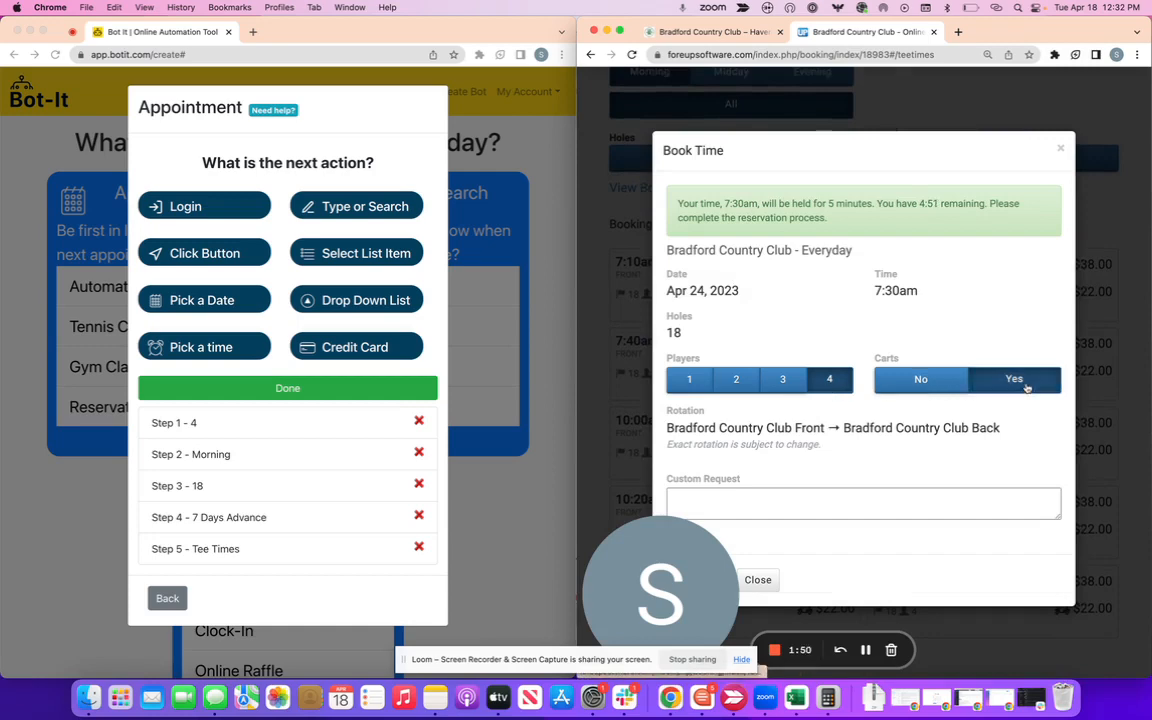
Record a Click Button step named 'Yes' as Step 6.
{"action": "left_click", "coordinate": [205, 257]}
{"action": "left_click", "coordinate": [205, 253]}
{"action": "left_click", "coordinate": [230, 165]}
{"action": "type", "text": "Y"}
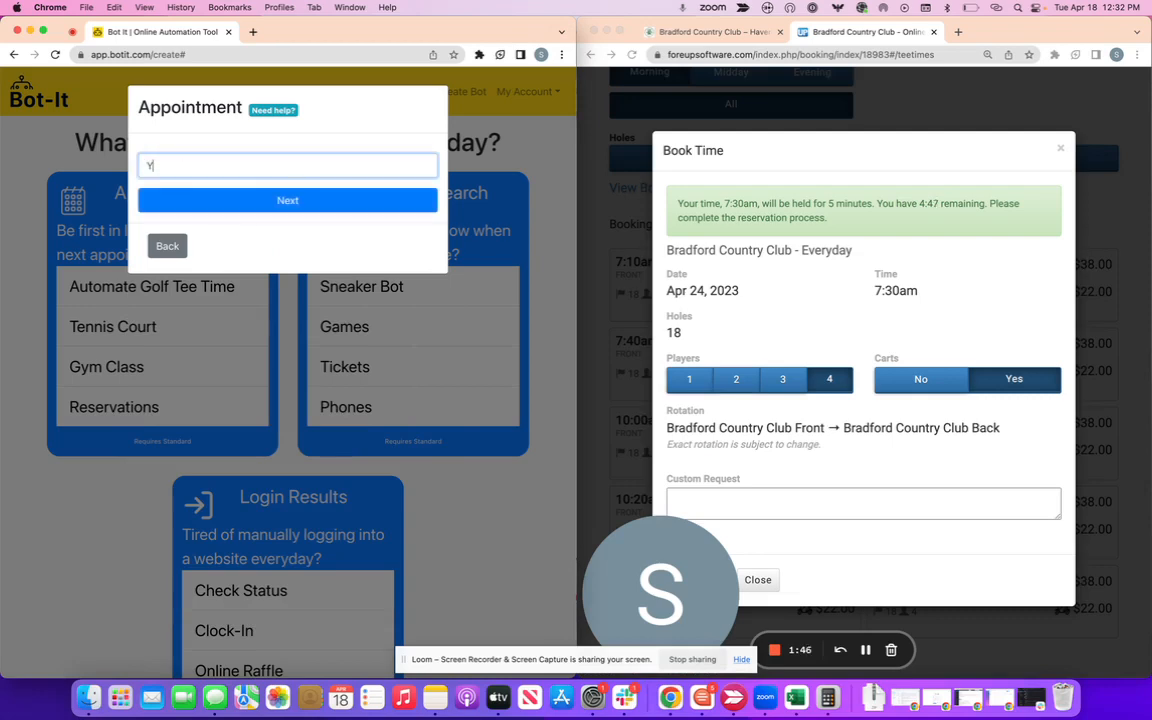
{"action": "type", "text": "es"}
{"action": "key", "text": "Return"}
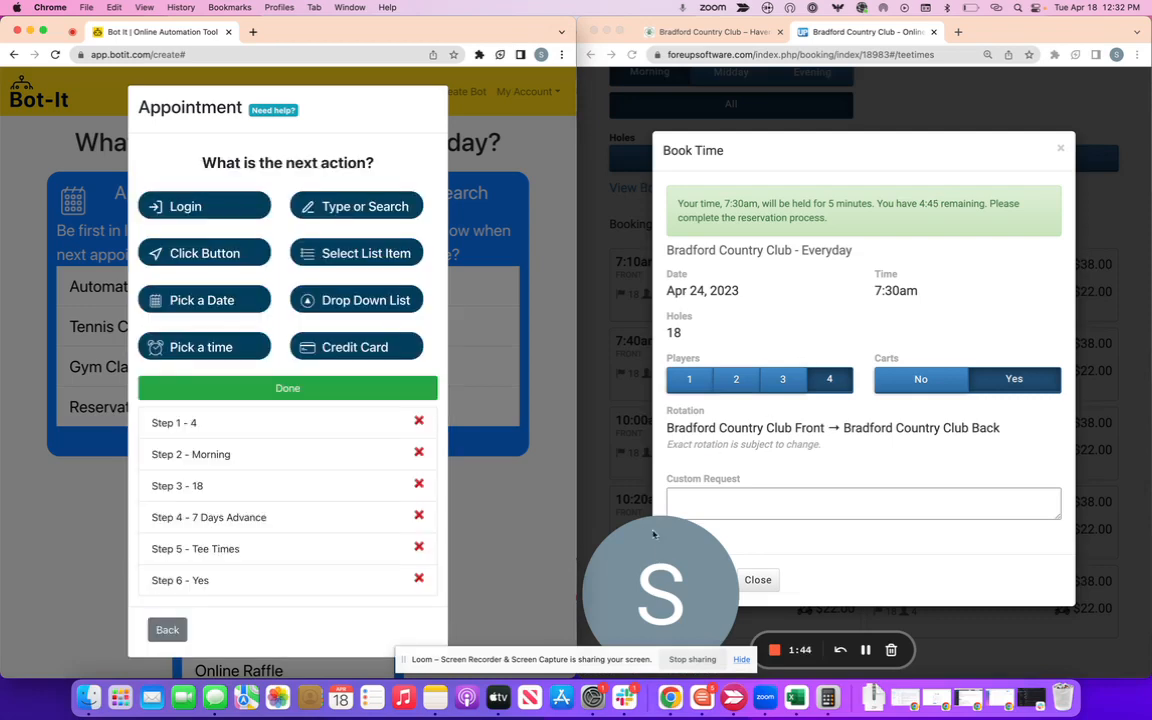
{"action": "left_click_drag", "start_coordinate": [665, 585], "coordinate": [673, 380]}
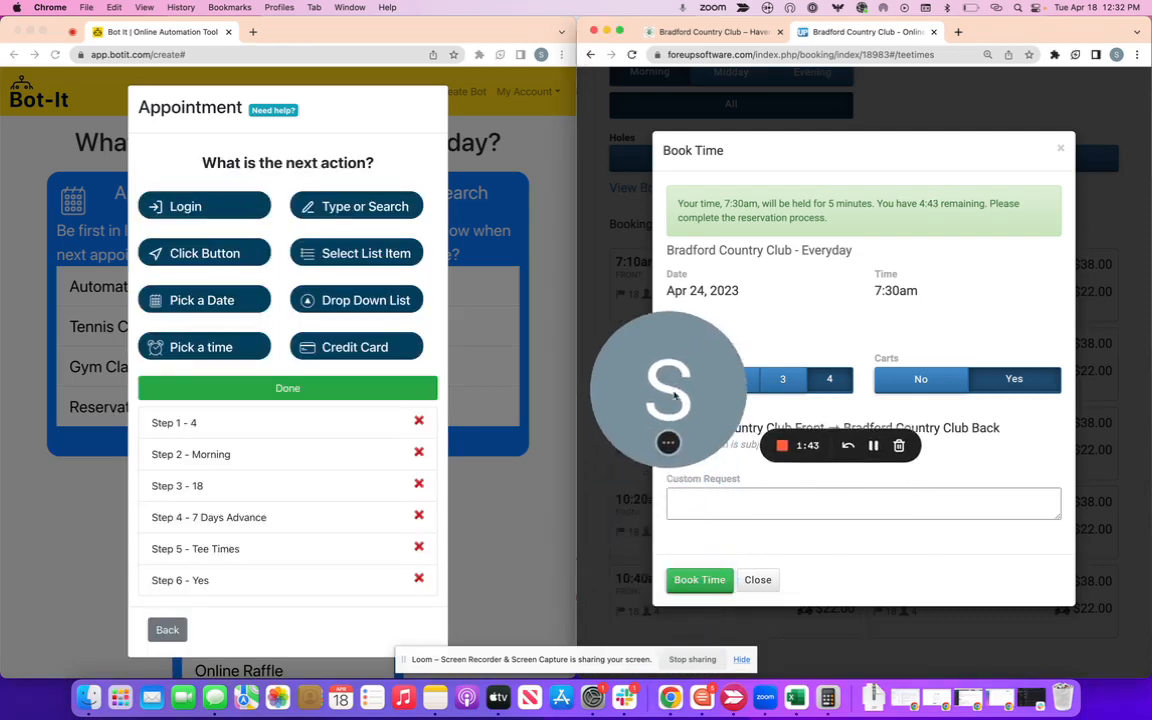
Book the held 7:30am time and record a 'Book Time' click step.
{"action": "left_click", "coordinate": [712, 580]}
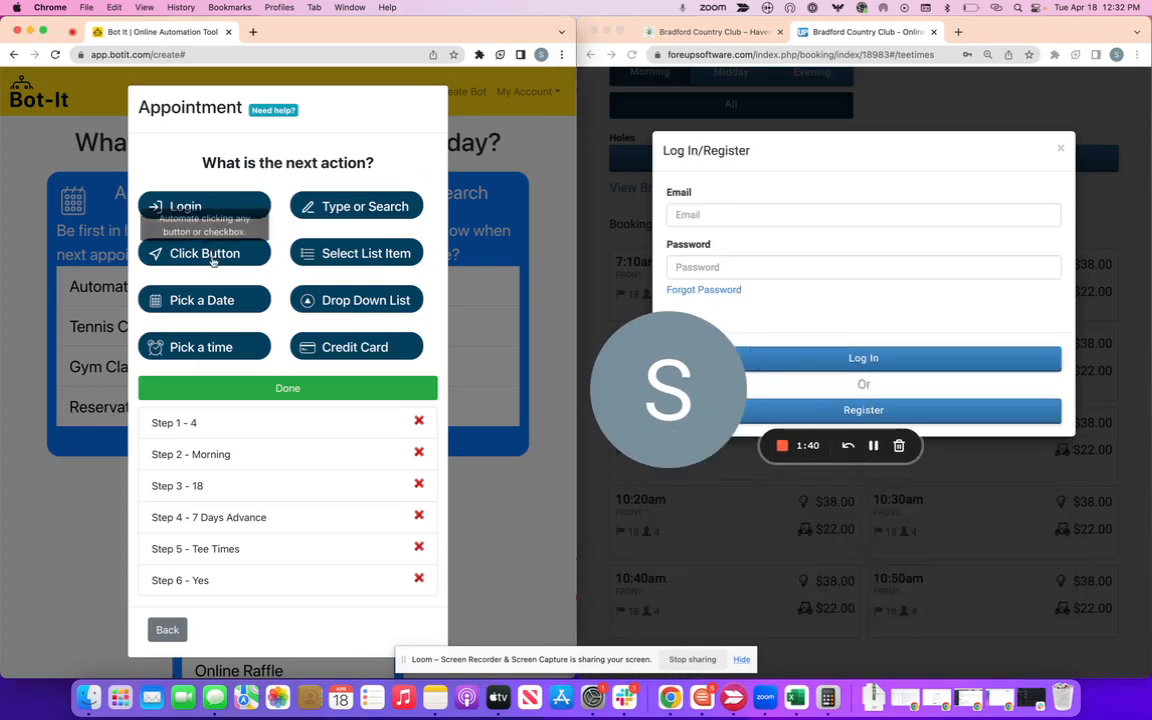
{"action": "left_click", "coordinate": [228, 256]}
{"action": "left_click", "coordinate": [342, 165]}
{"action": "type", "text": "Bo"}
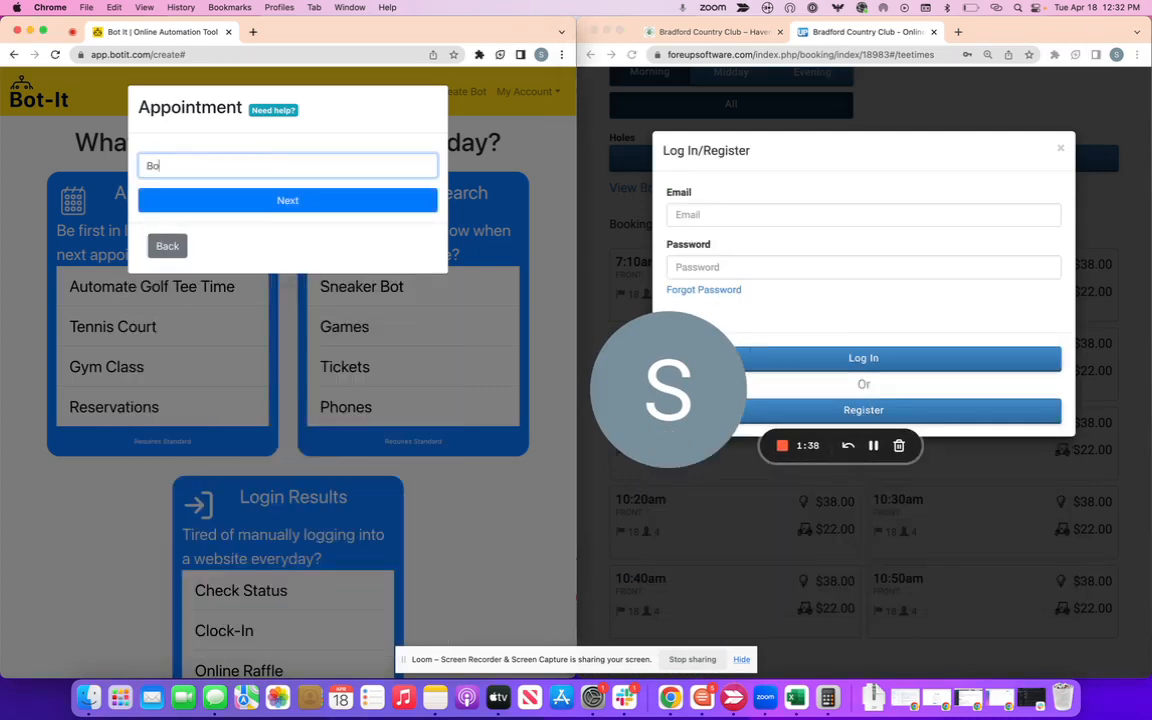
{"action": "type", "text": "ok Time"}
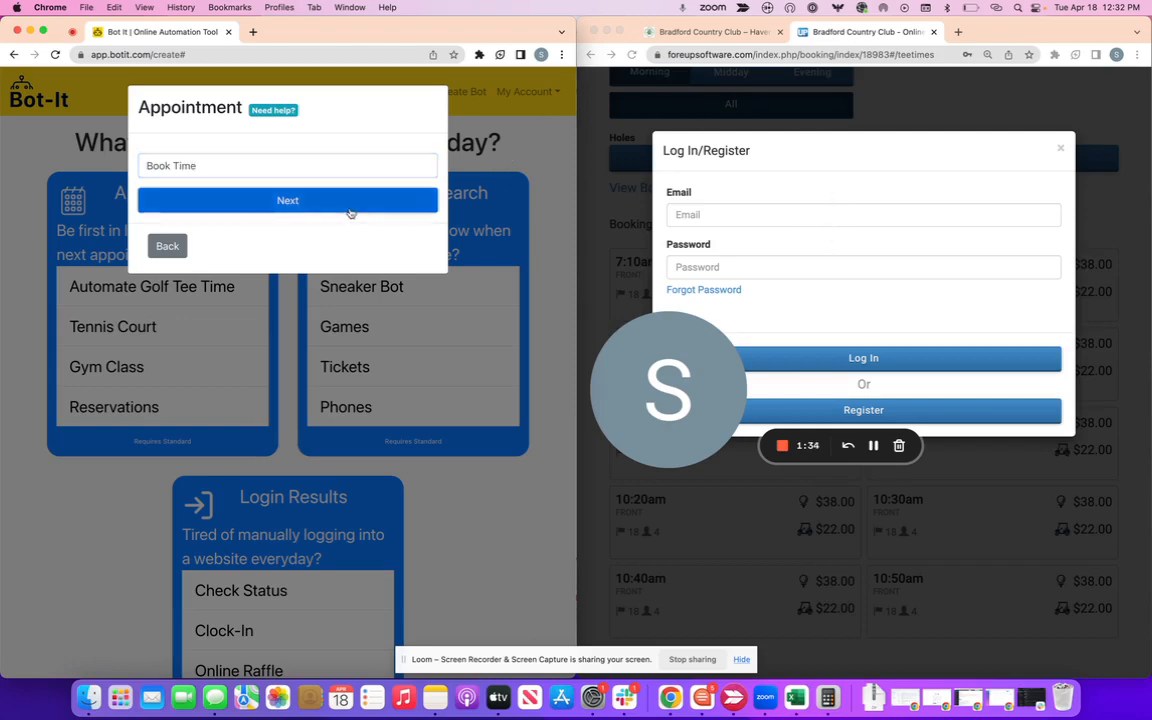
{"action": "left_click", "coordinate": [352, 202]}
Add a login step with a username and password filled in.
{"action": "left_click", "coordinate": [190, 204]}
{"action": "left_click", "coordinate": [278, 175]}
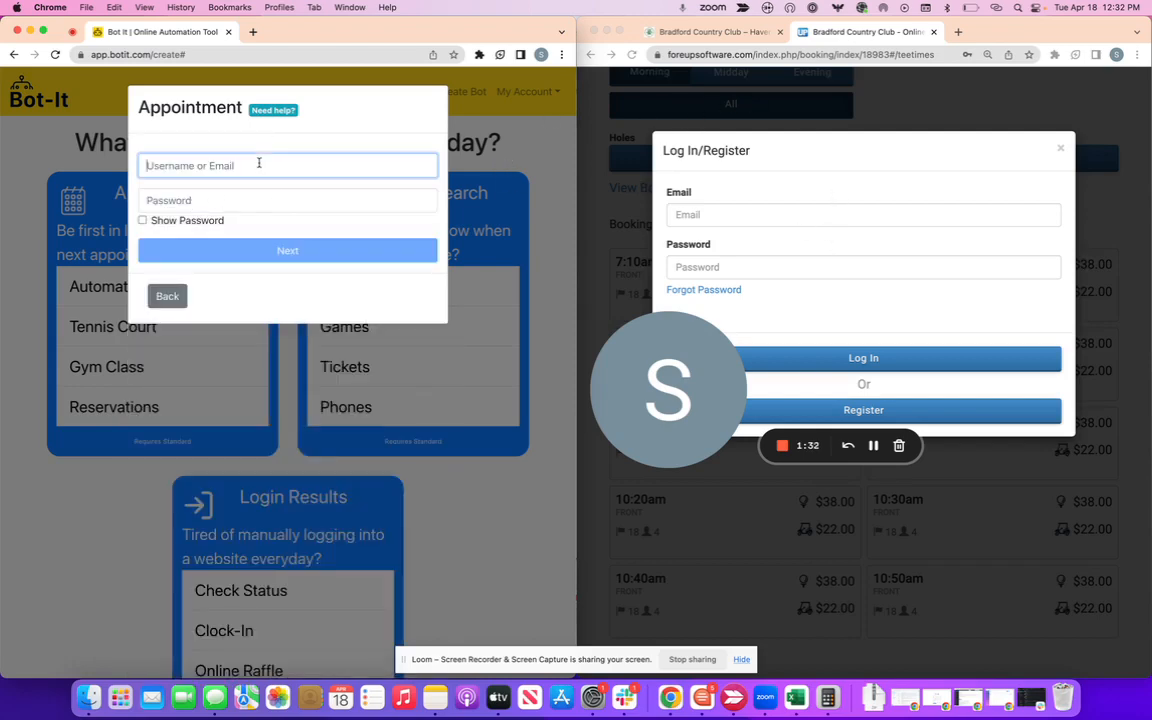
{"action": "type", "text": "test"}
{"action": "key", "text": "Tab"}
{"action": "type", "text": "test"}
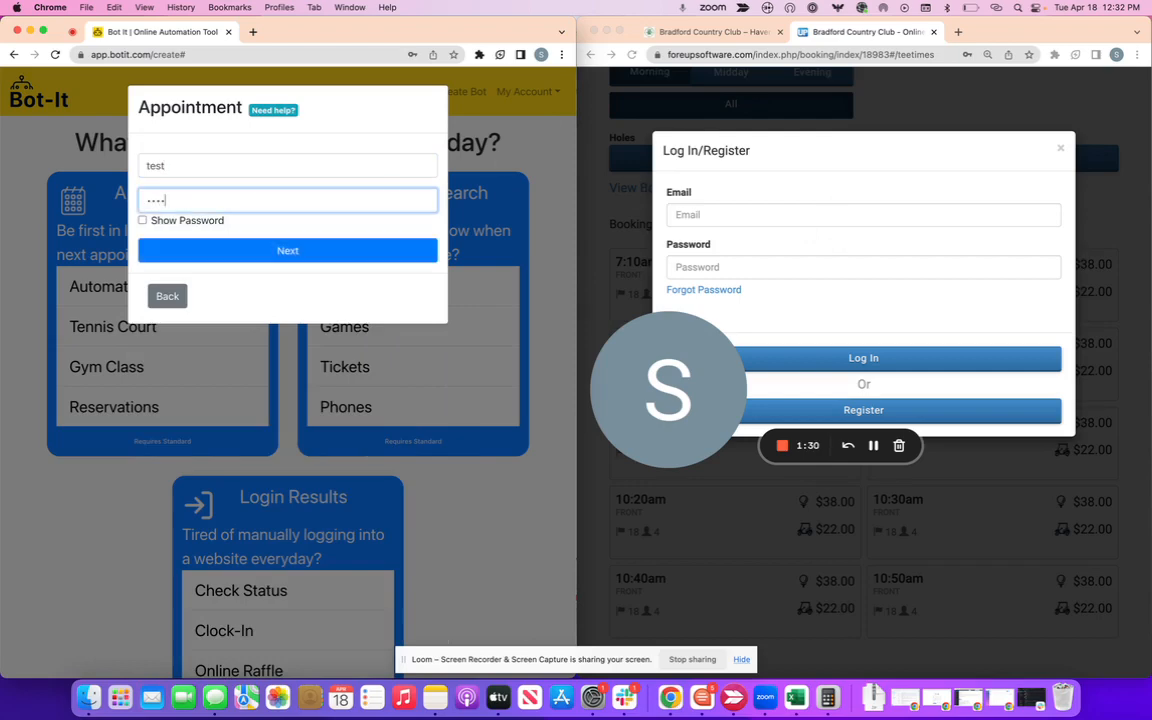
Sign in on the club site using the saved e-mail and password, then save the login step.
{"action": "left_click", "coordinate": [782, 214]}
{"action": "left_click", "coordinate": [797, 214]}
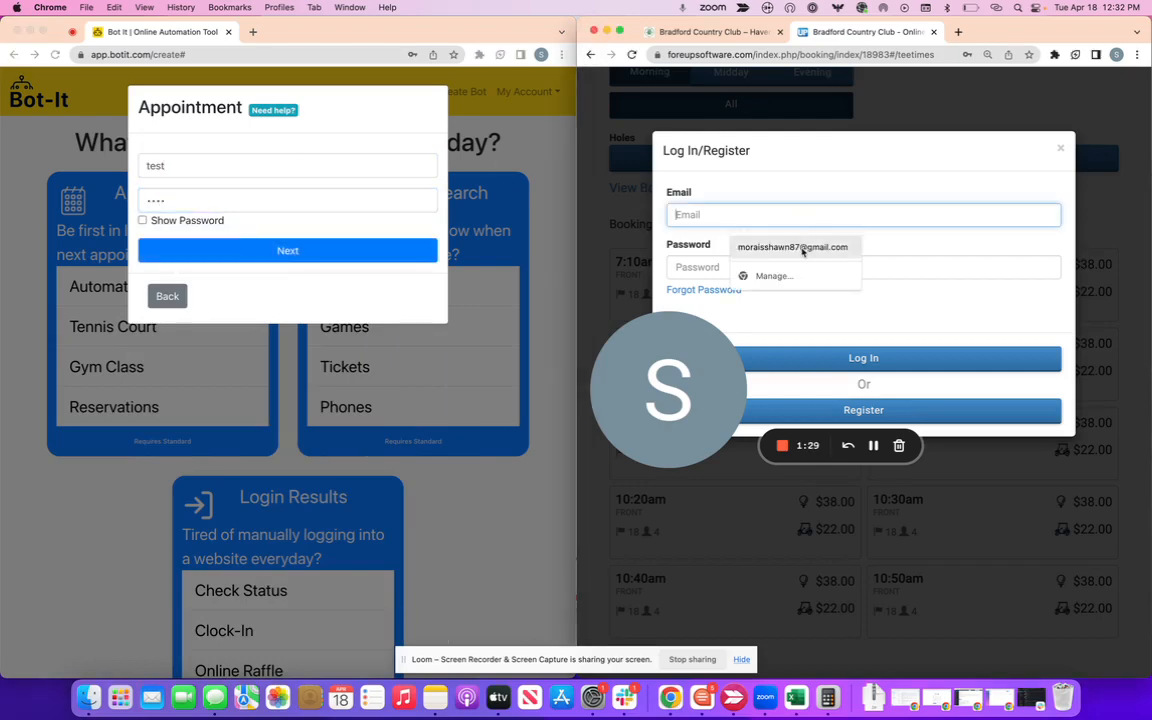
{"action": "left_click", "coordinate": [790, 247]}
{"action": "left_click", "coordinate": [806, 267]}
{"action": "left_click", "coordinate": [810, 305]}
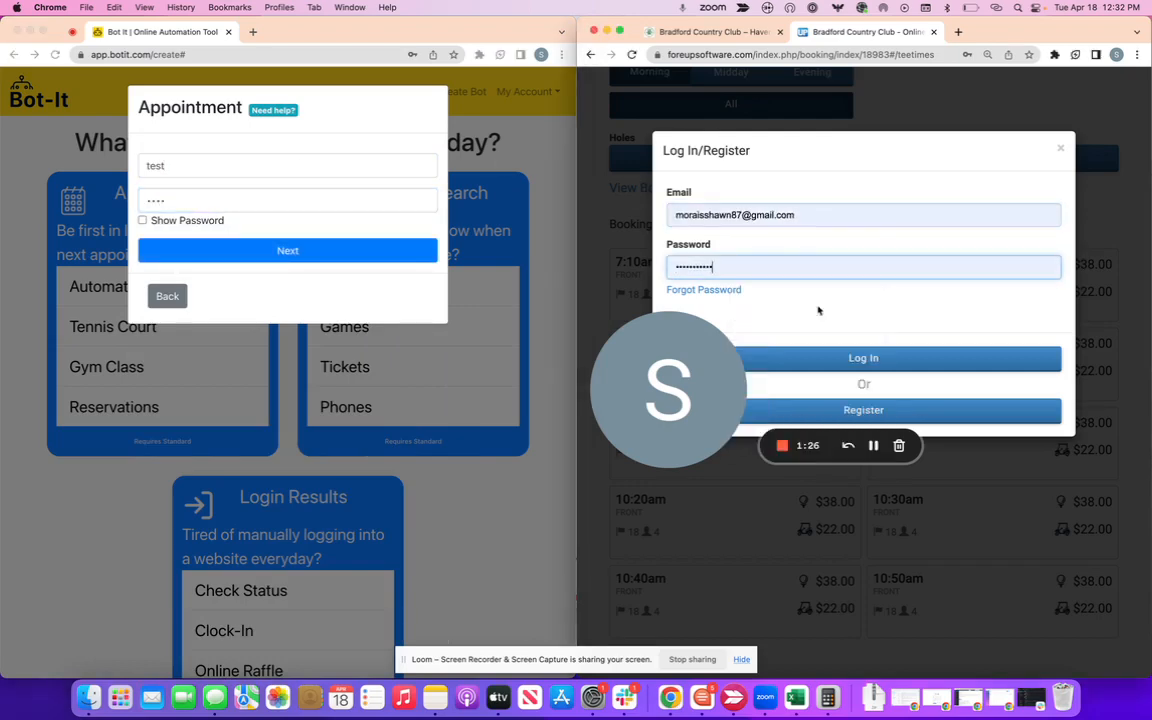
{"action": "left_click", "coordinate": [826, 355]}
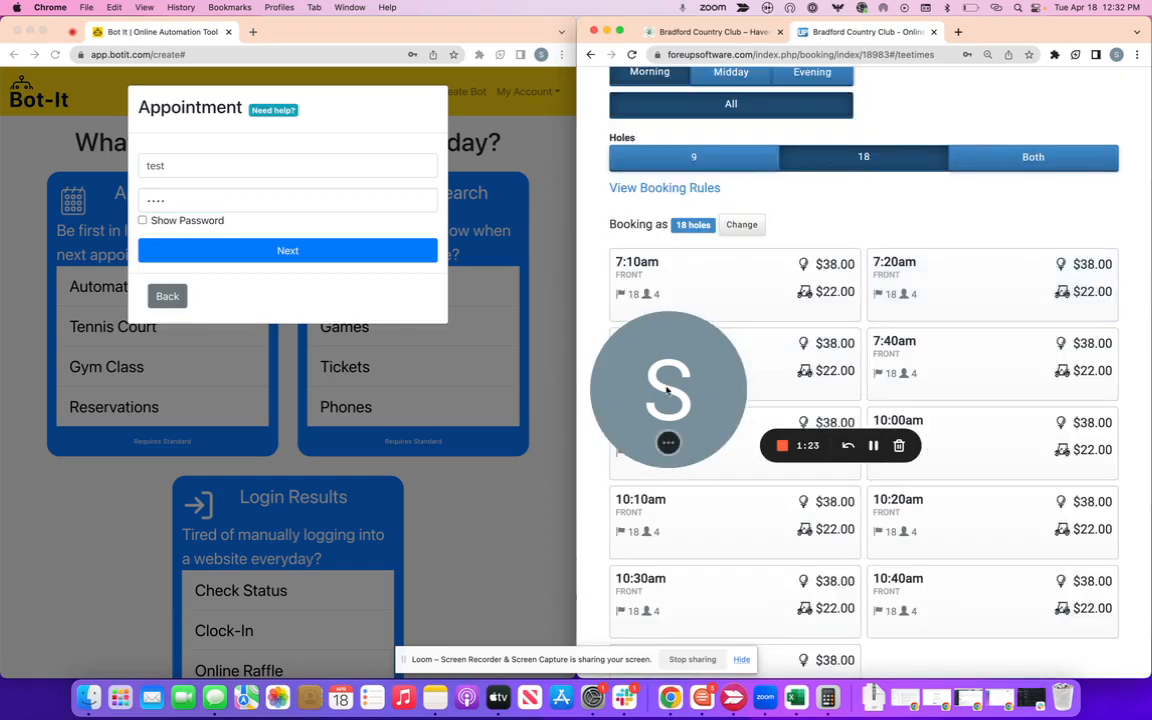
{"action": "left_click_drag", "start_coordinate": [666, 391], "coordinate": [628, 586]}
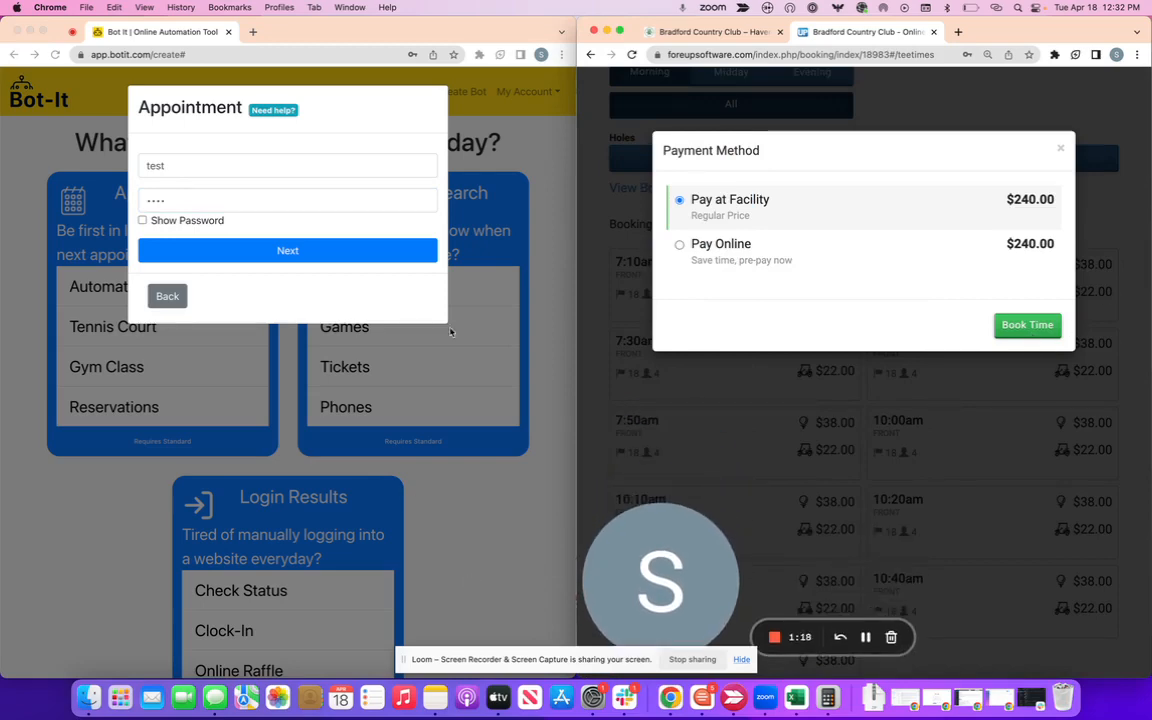
{"action": "left_click", "coordinate": [223, 273]}
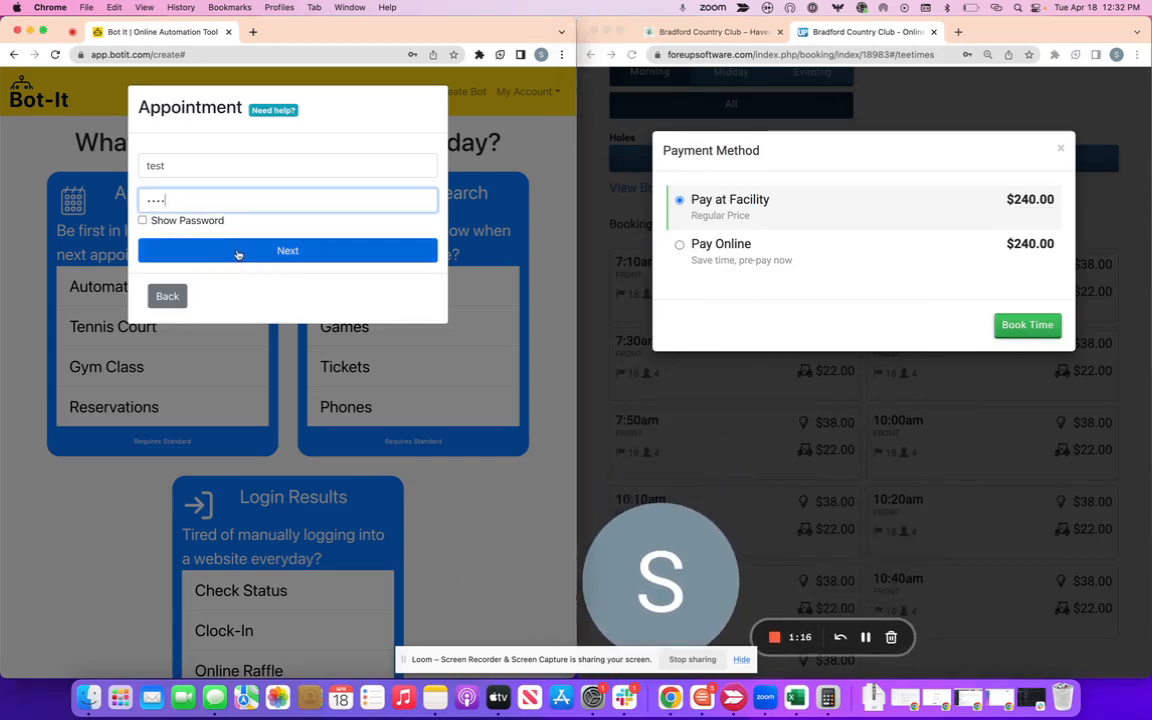
{"action": "left_click", "coordinate": [238, 252]}
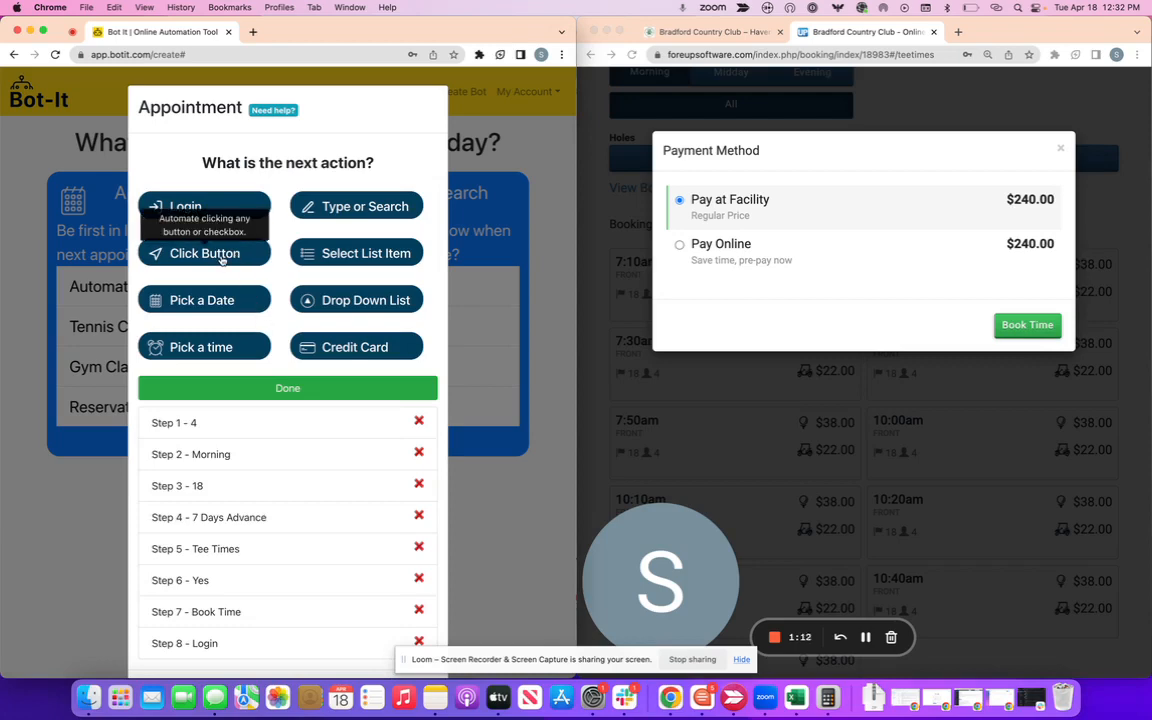
Record a 'Book Time' click step and press Book Time on the club site.
{"action": "left_click", "coordinate": [222, 256]}
{"action": "left_click", "coordinate": [268, 162]}
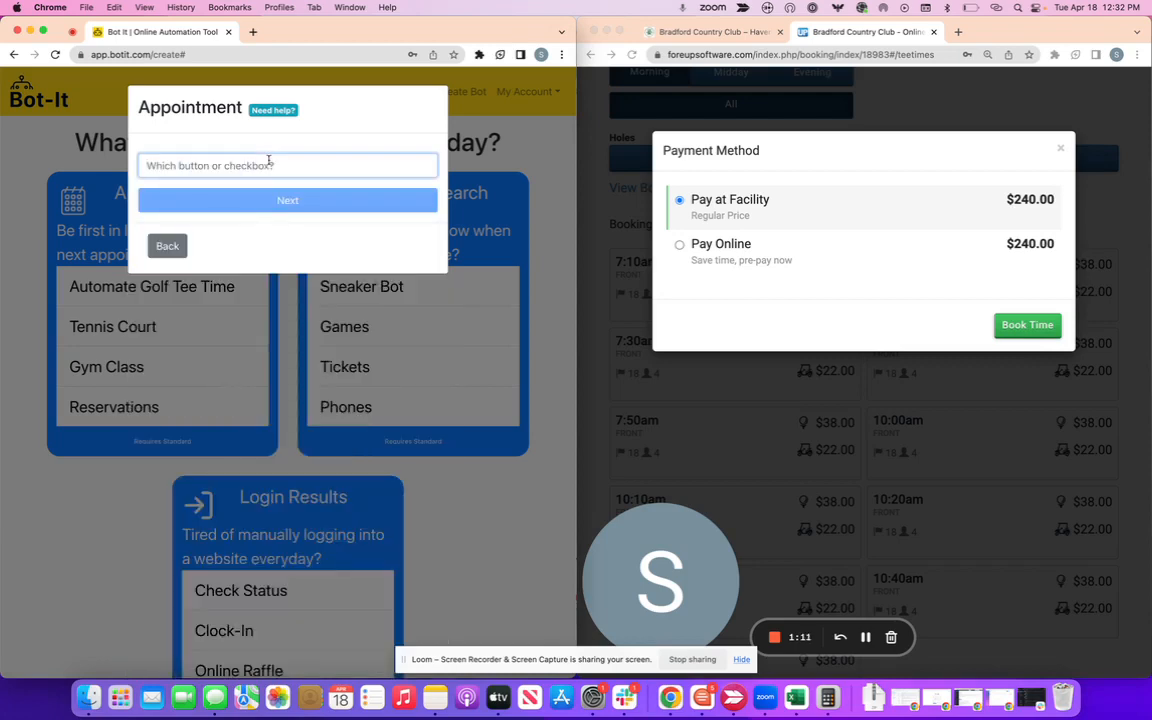
{"action": "type", "text": "Book T"}
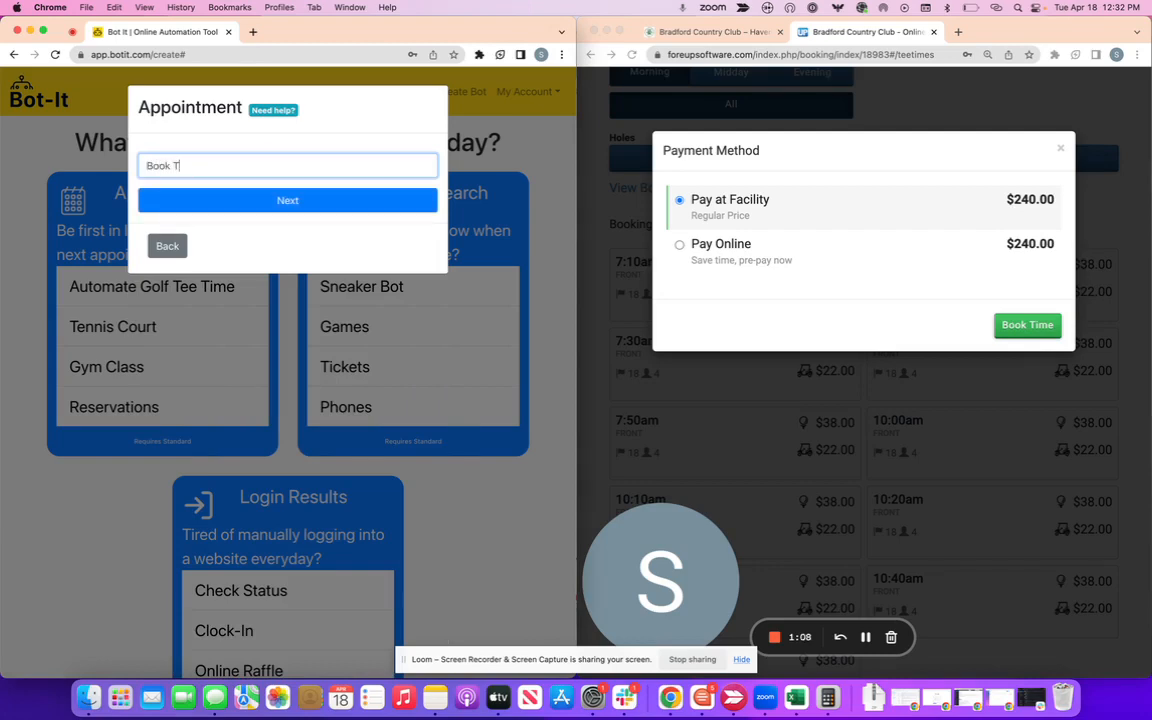
{"action": "type", "text": "ime"}
{"action": "left_click", "coordinate": [300, 198]}
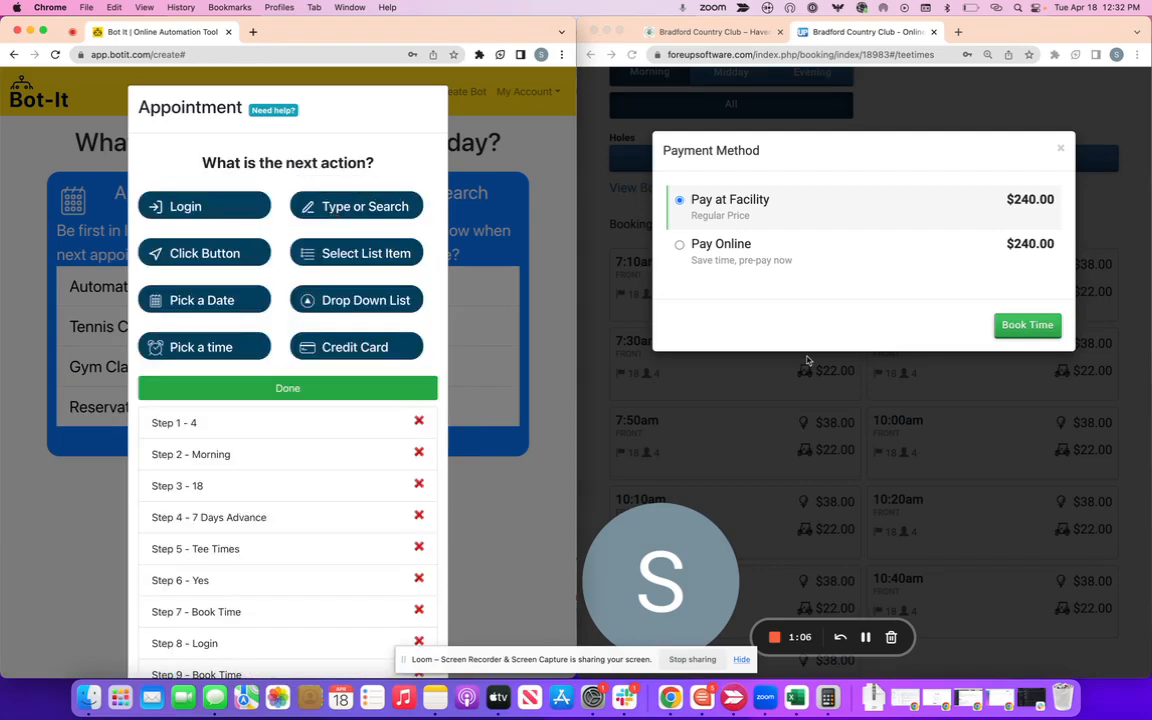
{"action": "left_click", "coordinate": [1024, 323]}
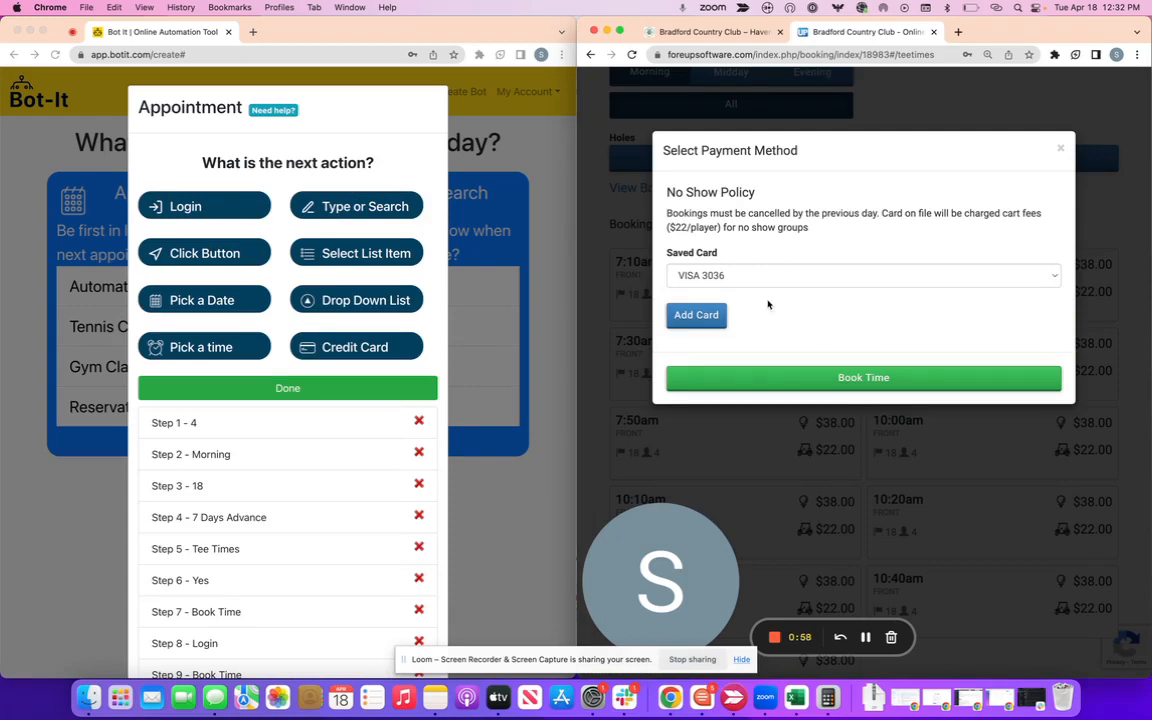
{"action": "scroll", "coordinate": [344, 446], "scroll_direction": "down", "scroll_amount": 2}
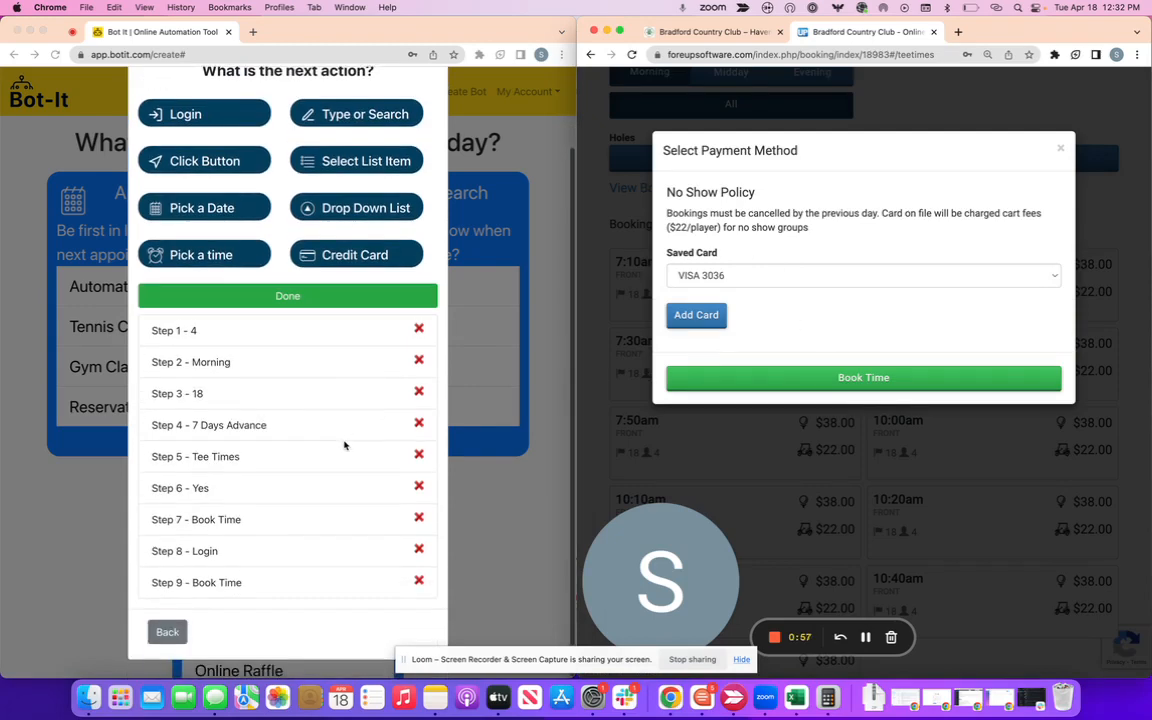
Complete the booking with the saved card and save a second Book Time click step.
{"action": "left_click", "coordinate": [219, 165]}
{"action": "left_click", "coordinate": [249, 165]}
{"action": "type", "text": "Book Time"}
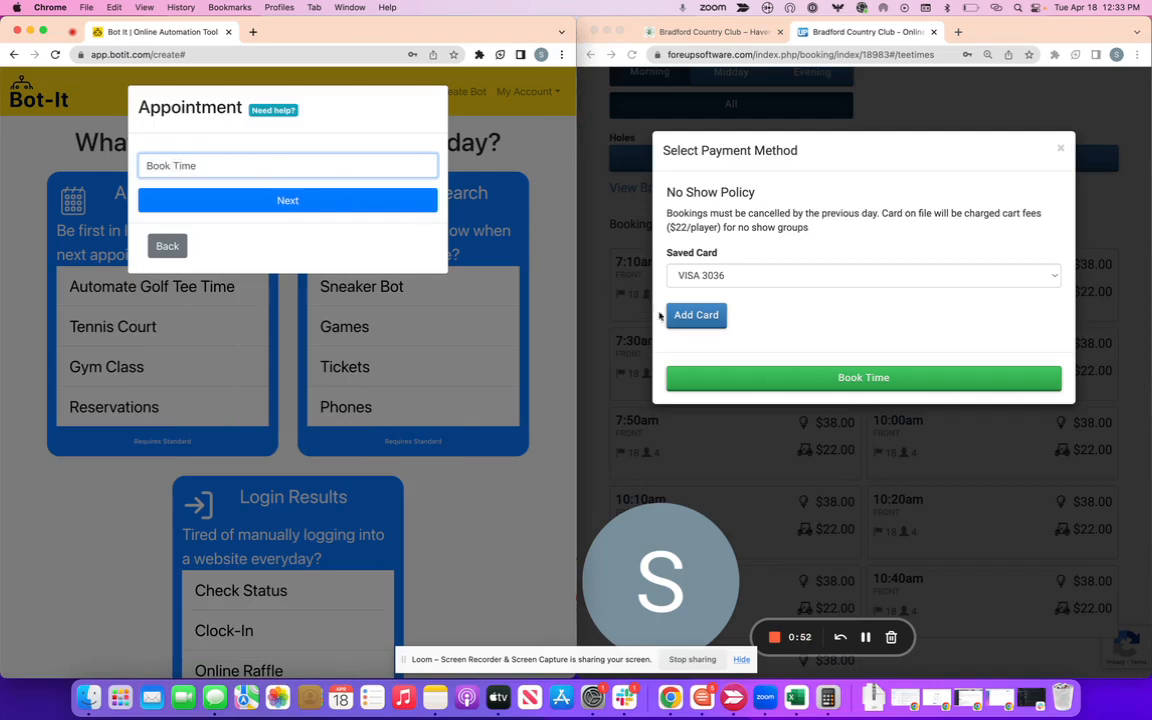
{"action": "left_click", "coordinate": [771, 380]}
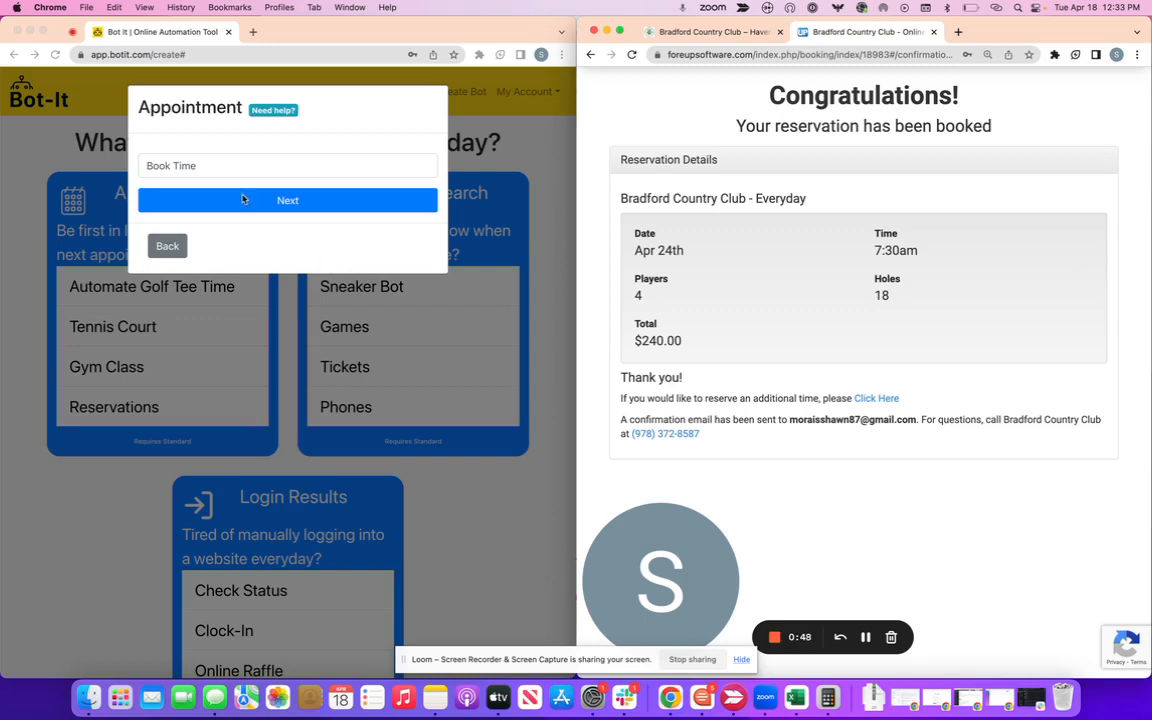
{"action": "left_click", "coordinate": [242, 199]}
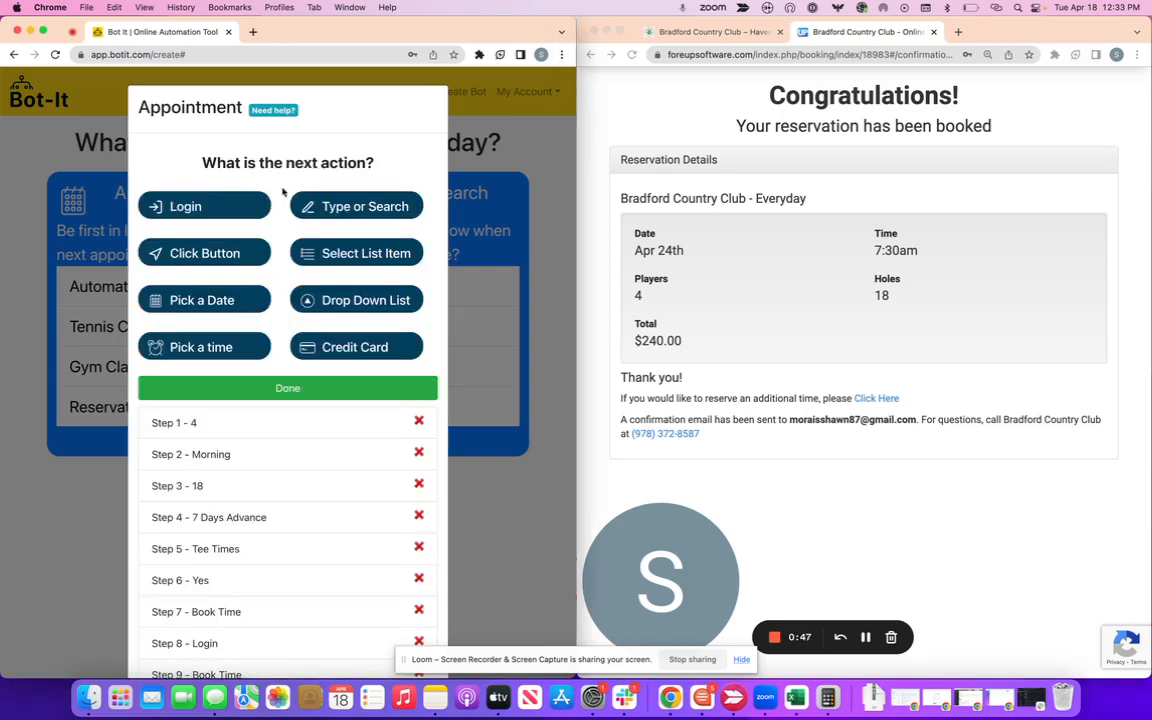
Finish recording, decline result notifications, and schedule runs on Tuesdays and Saturdays.
{"action": "left_click_drag", "start_coordinate": [741, 79], "coordinate": [994, 82]}
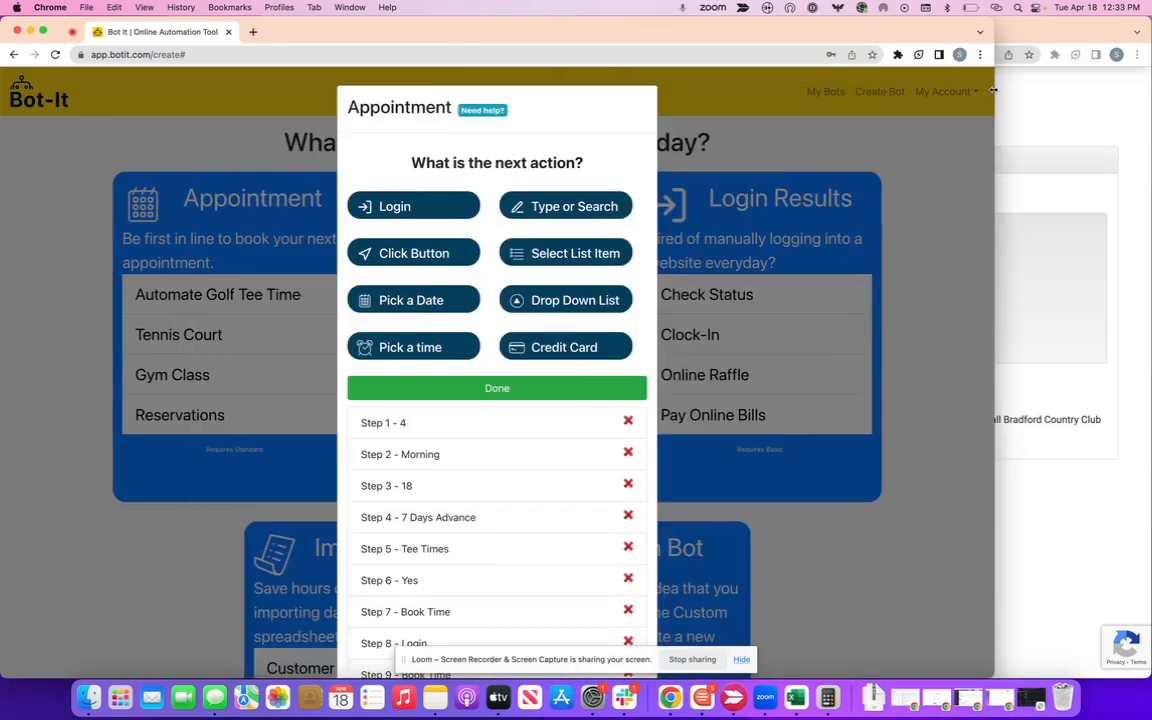
{"action": "scroll", "coordinate": [642, 350], "scroll_direction": "down", "scroll_amount": 2}
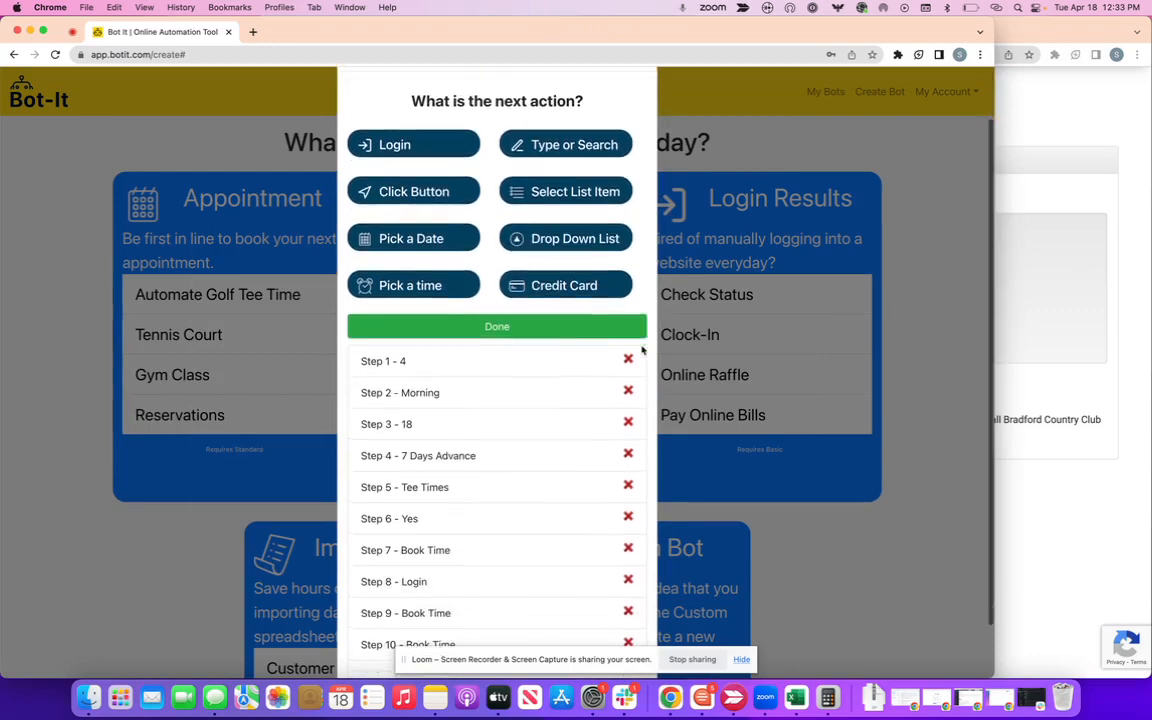
{"action": "left_click", "coordinate": [553, 330]}
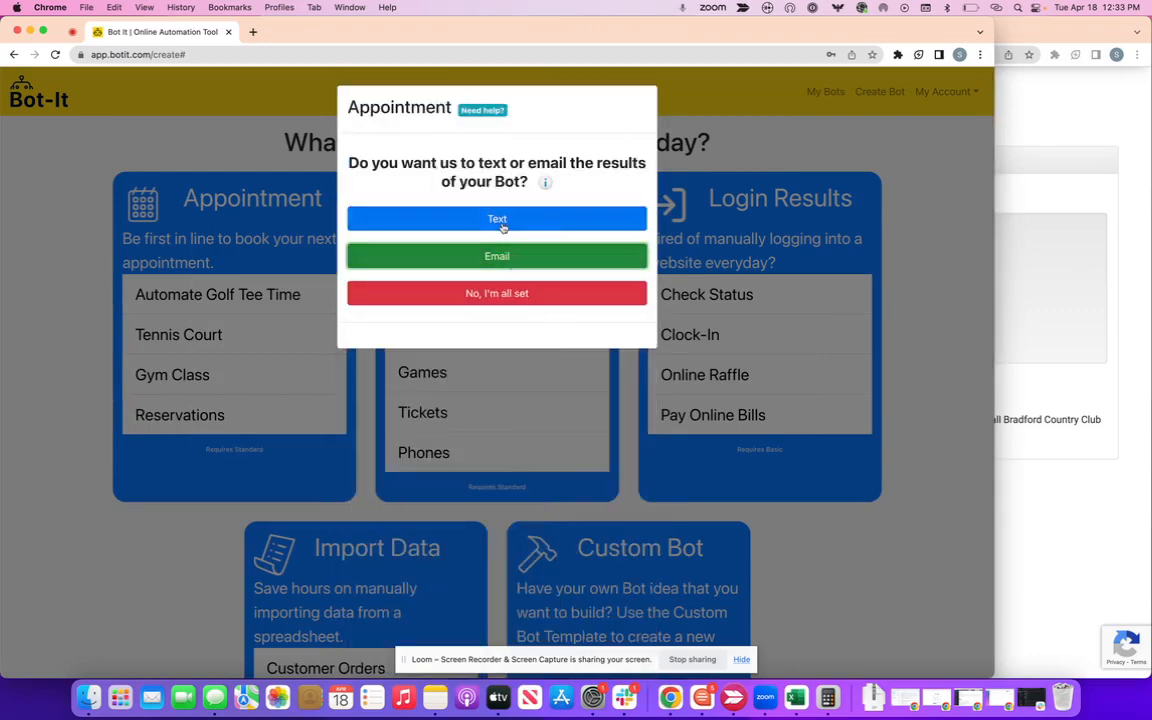
{"action": "left_click", "coordinate": [536, 294]}
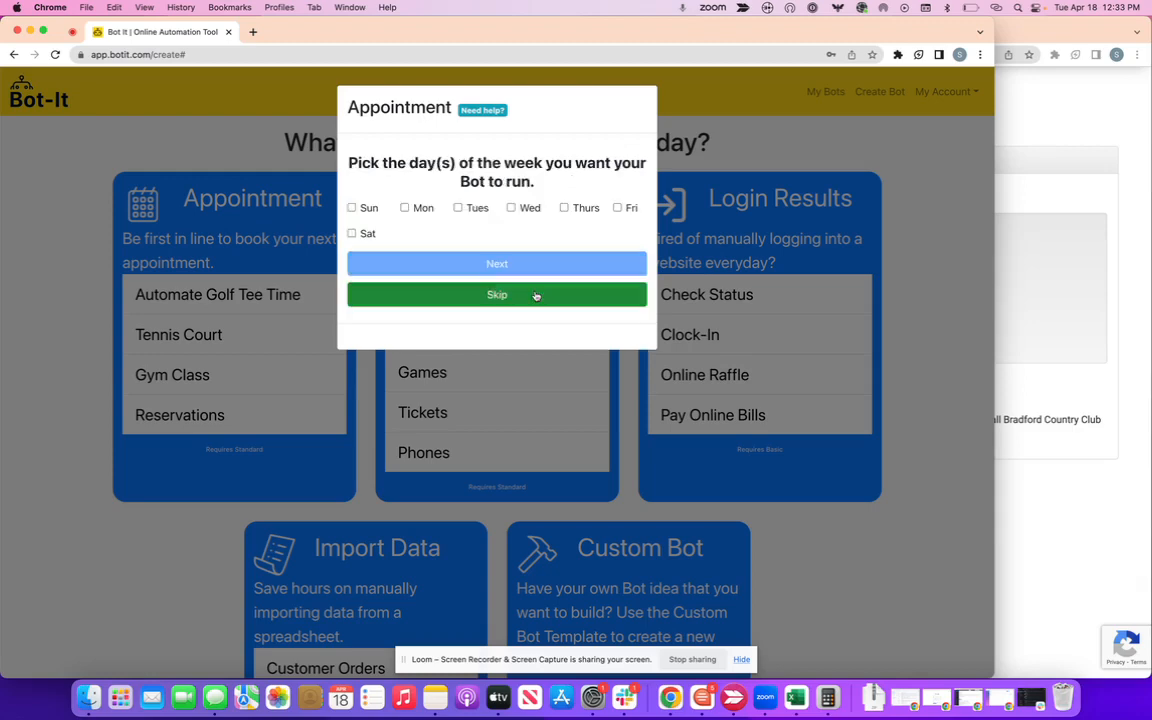
{"action": "left_click", "coordinate": [458, 207]}
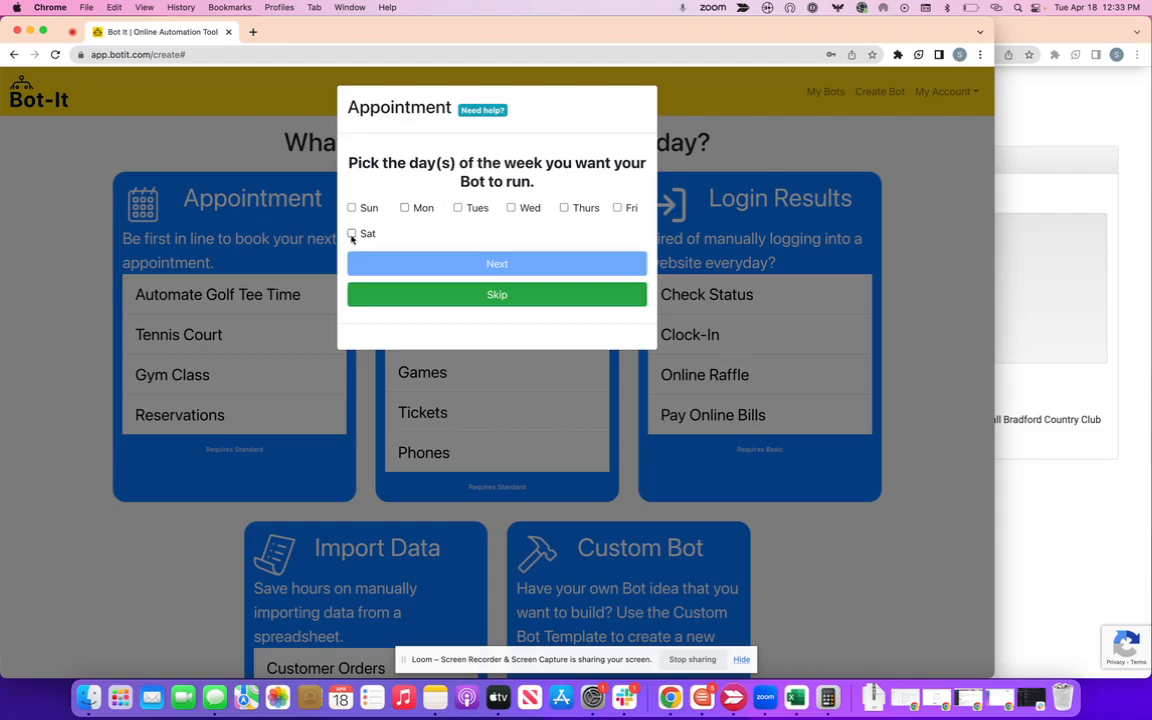
{"action": "left_click", "coordinate": [351, 235]}
{"action": "left_click", "coordinate": [493, 266]}
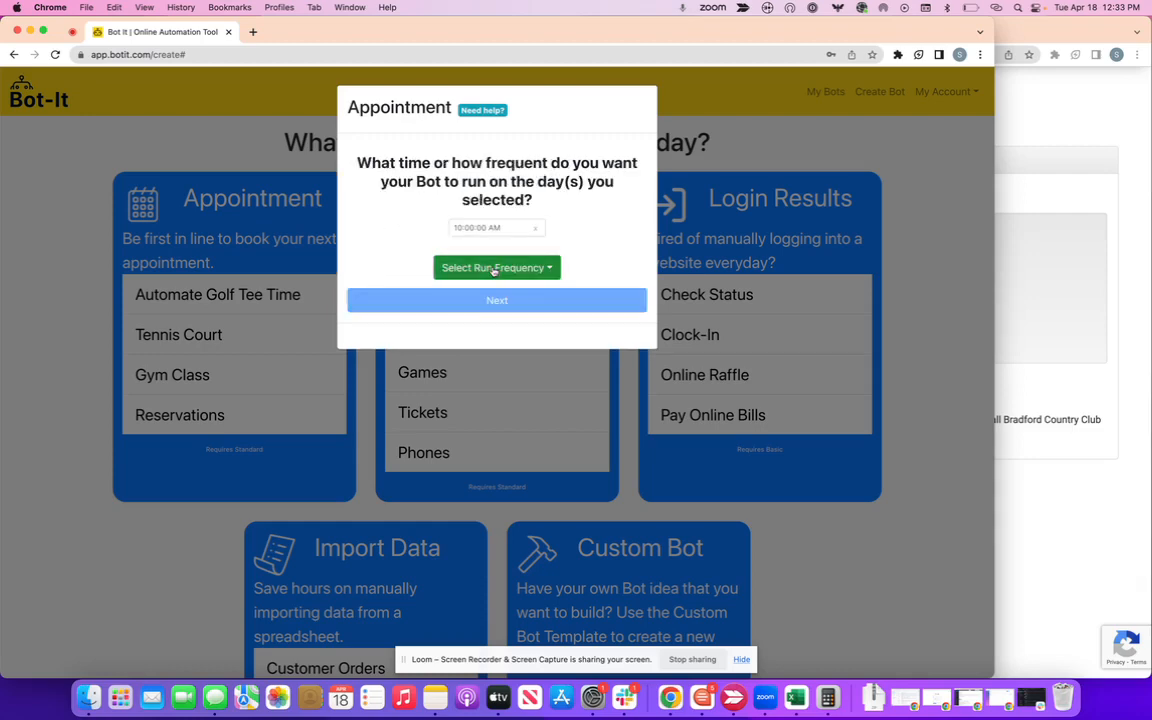
Set the bot's run time to 07:00 AM.
{"action": "left_click", "coordinate": [460, 226]}
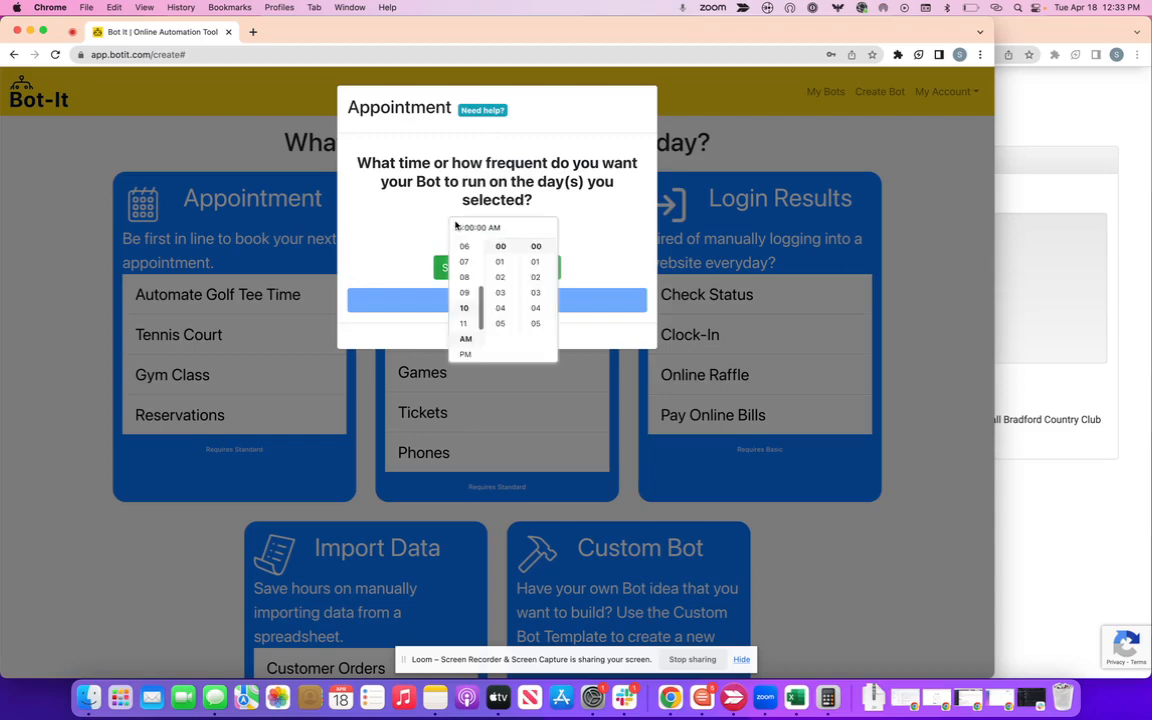
{"action": "scroll", "coordinate": [495, 302], "scroll_direction": "down", "scroll_amount": 2}
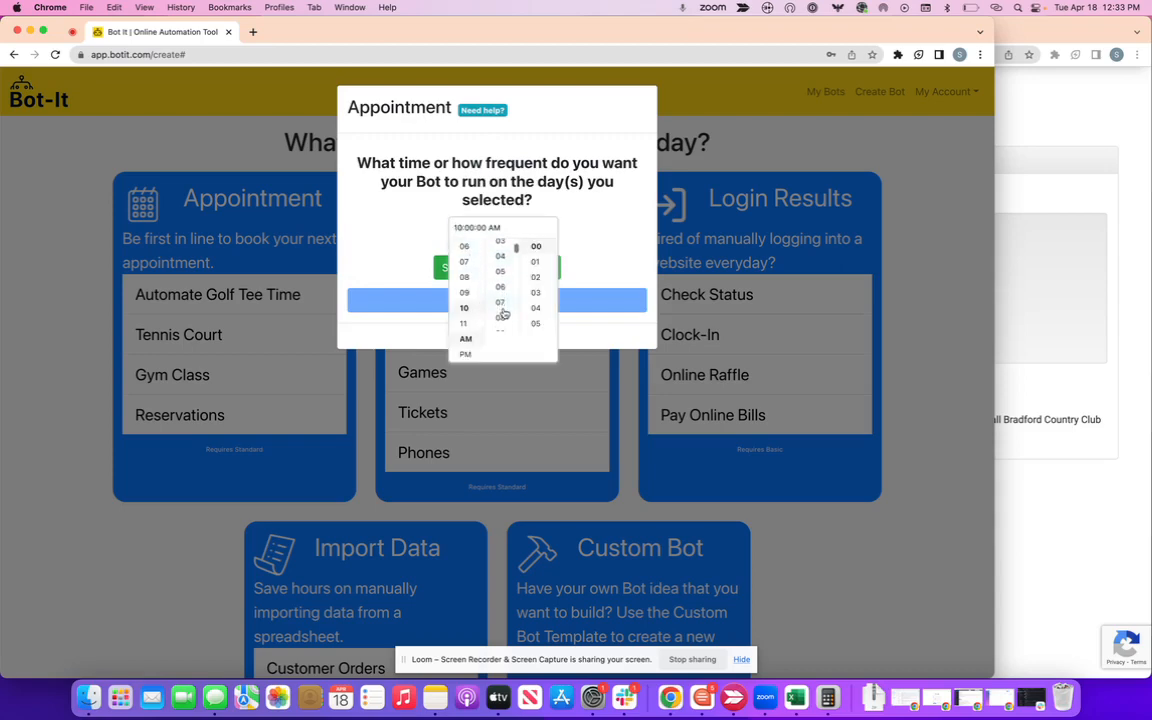
{"action": "left_click", "coordinate": [500, 308]}
{"action": "left_click", "coordinate": [582, 251]}
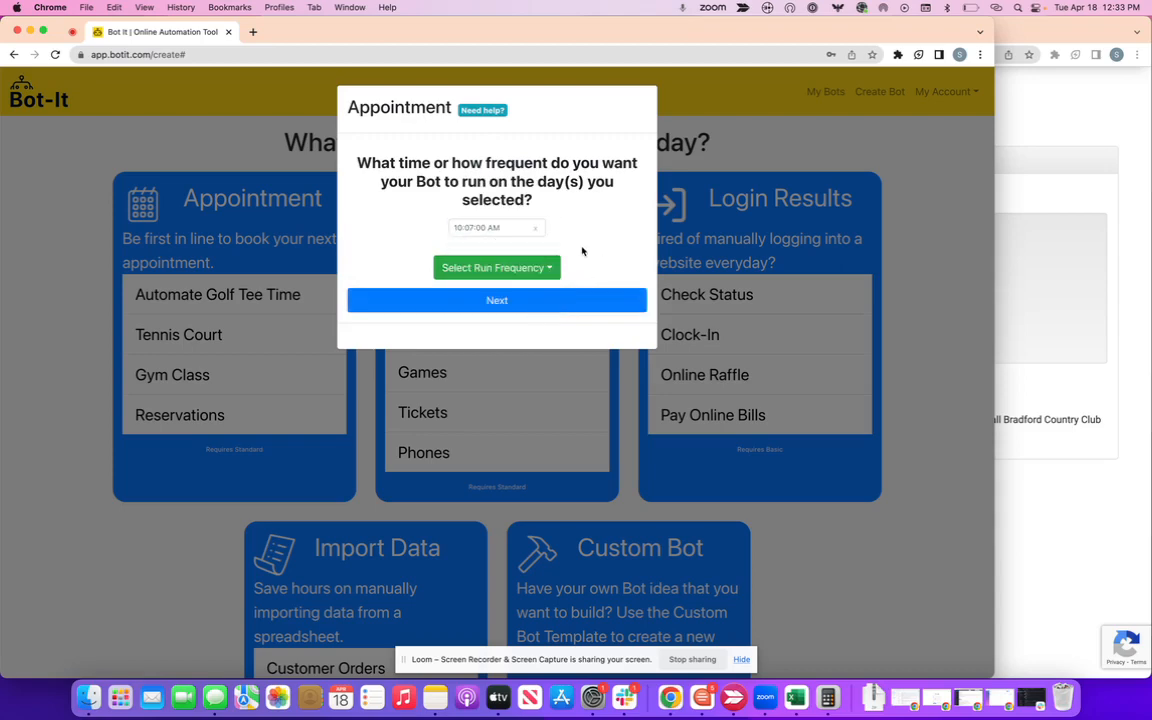
{"action": "left_click", "coordinate": [512, 227]}
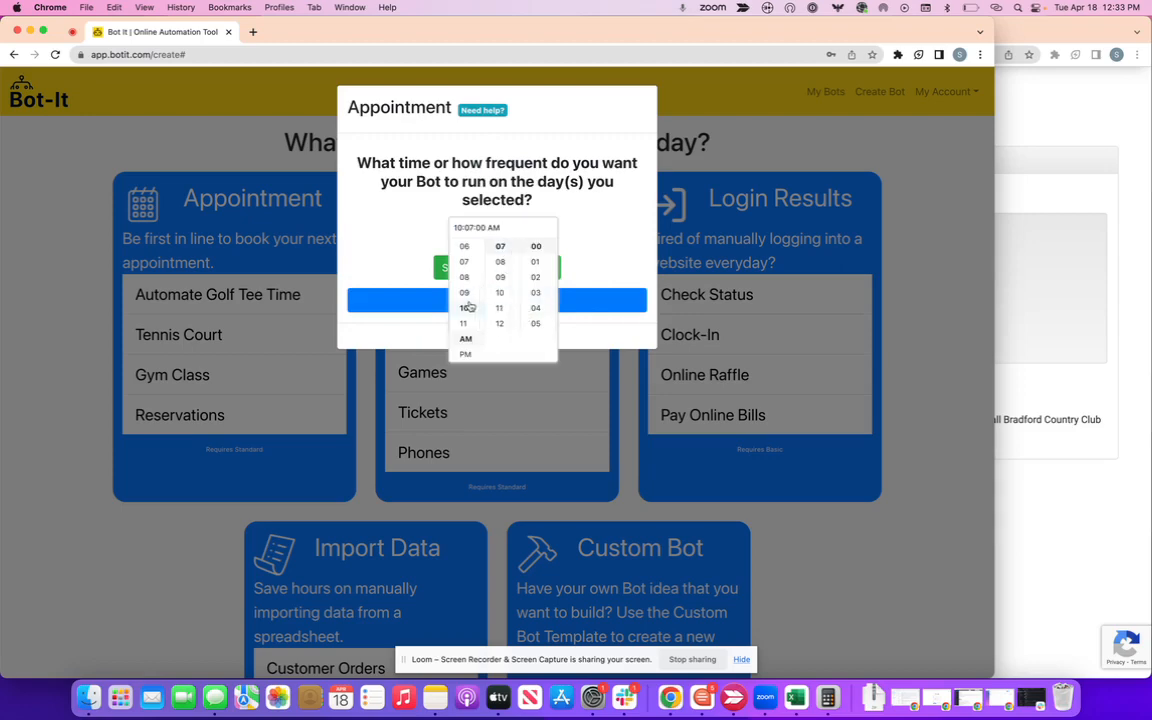
{"action": "left_click", "coordinate": [464, 261]}
{"action": "scroll", "coordinate": [506, 318], "scroll_direction": "up", "scroll_amount": 1}
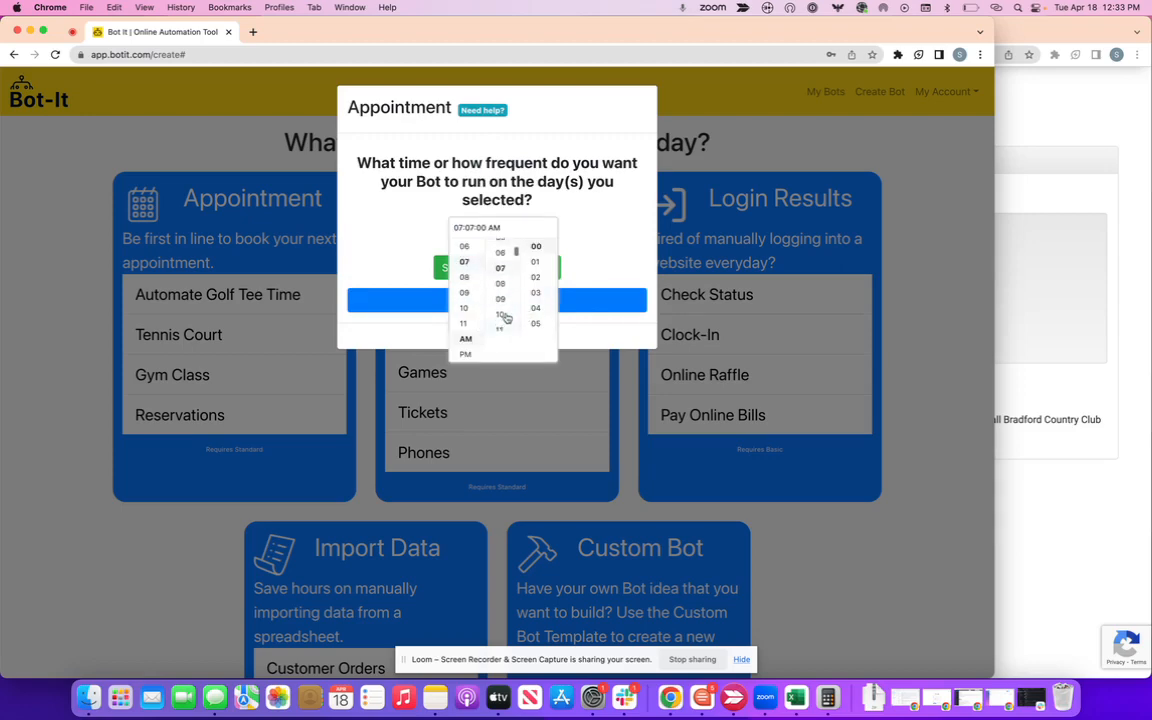
{"action": "scroll", "coordinate": [506, 318], "scroll_direction": "up", "scroll_amount": 3}
{"action": "left_click", "coordinate": [499, 247]}
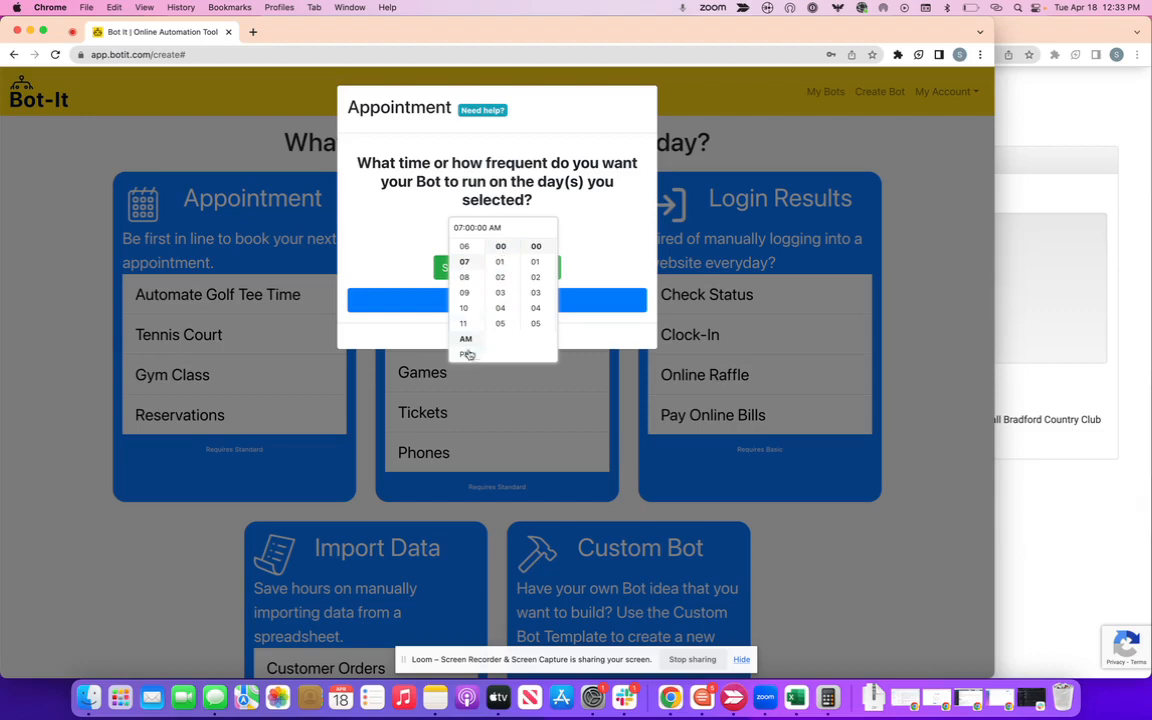
{"action": "left_click", "coordinate": [567, 240]}
Choose the America/New_York time zone, finish the schedule, and grant login permission.
{"action": "left_click", "coordinate": [583, 304]}
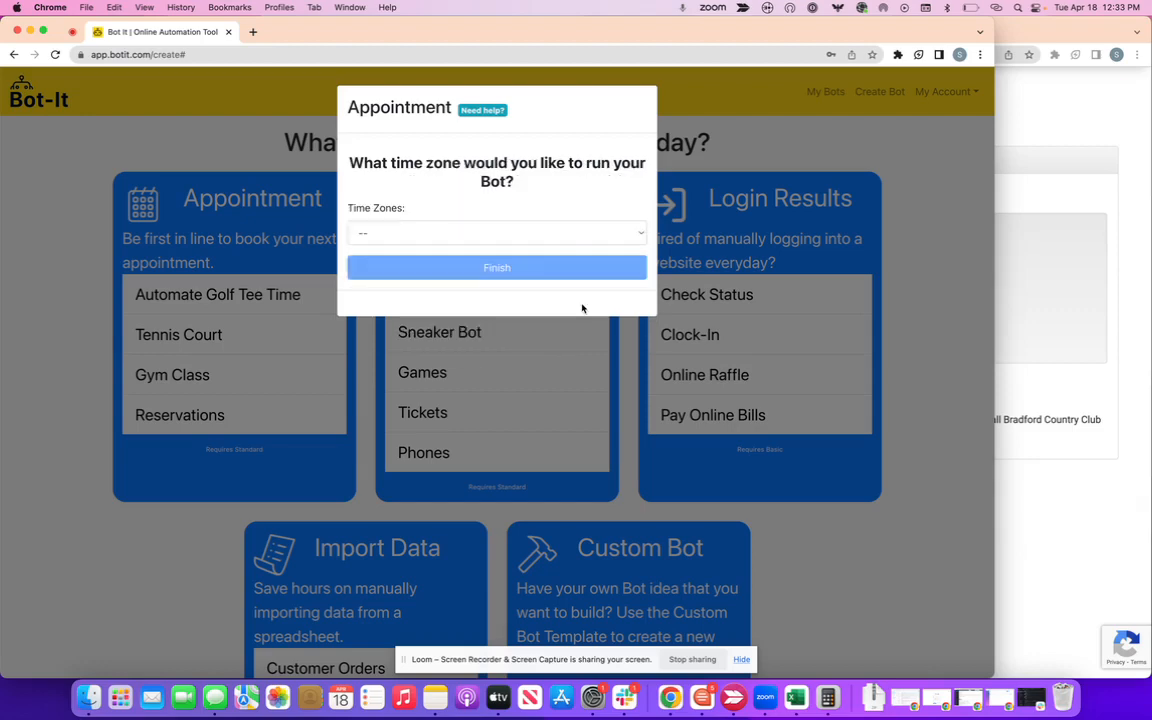
{"action": "left_click", "coordinate": [535, 231]}
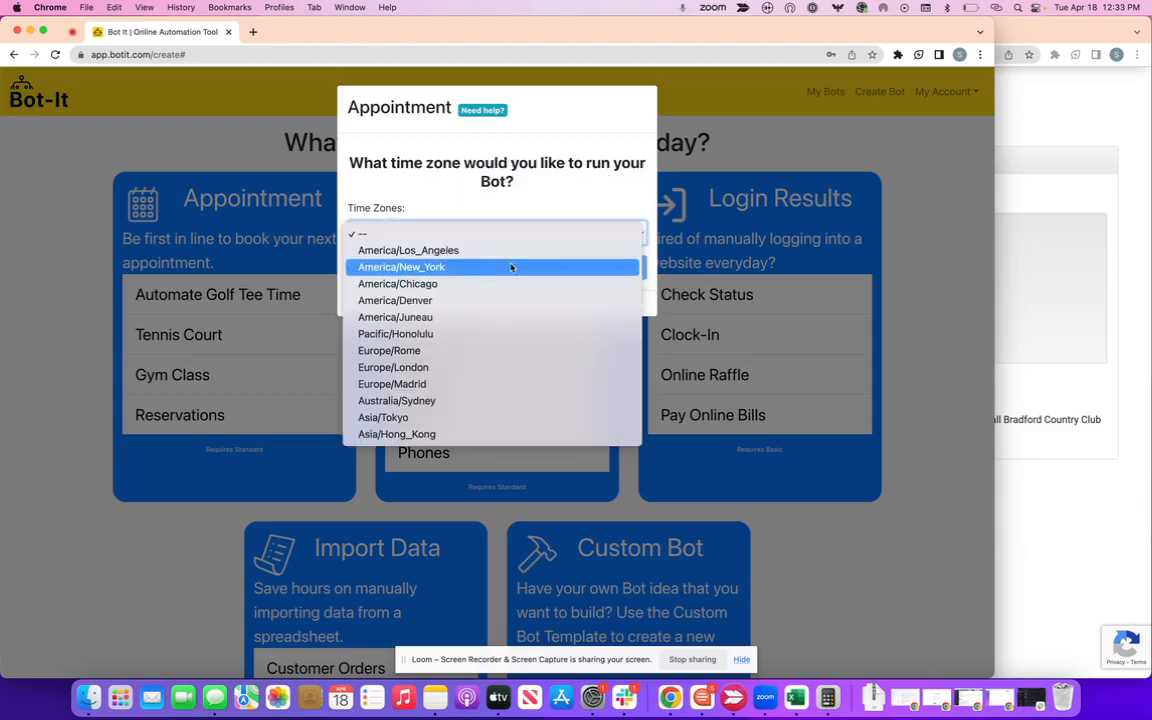
{"action": "left_click", "coordinate": [510, 267]}
{"action": "left_click", "coordinate": [531, 273]}
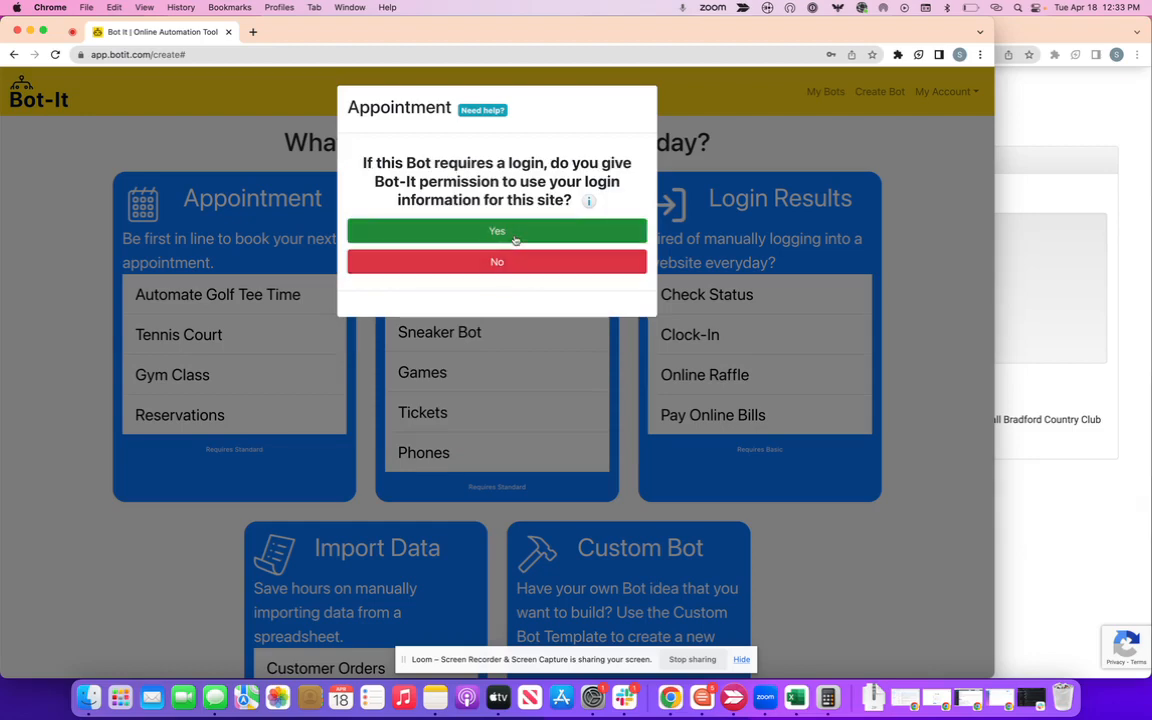
{"action": "left_click", "coordinate": [515, 240]}
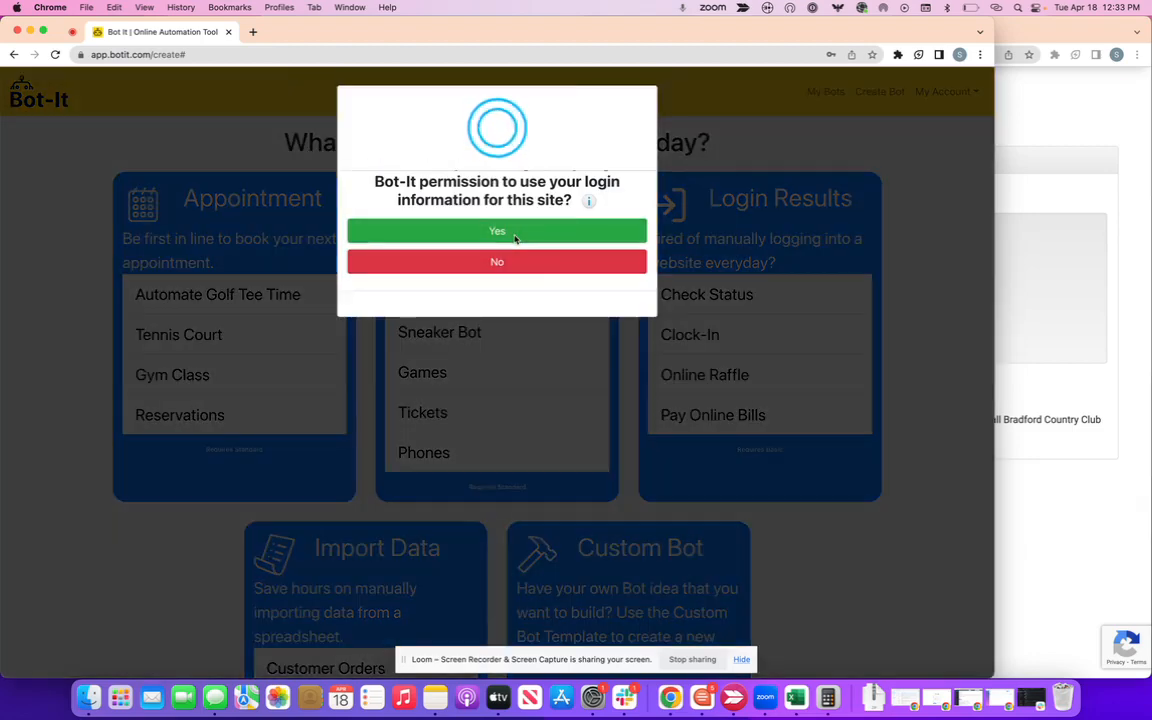